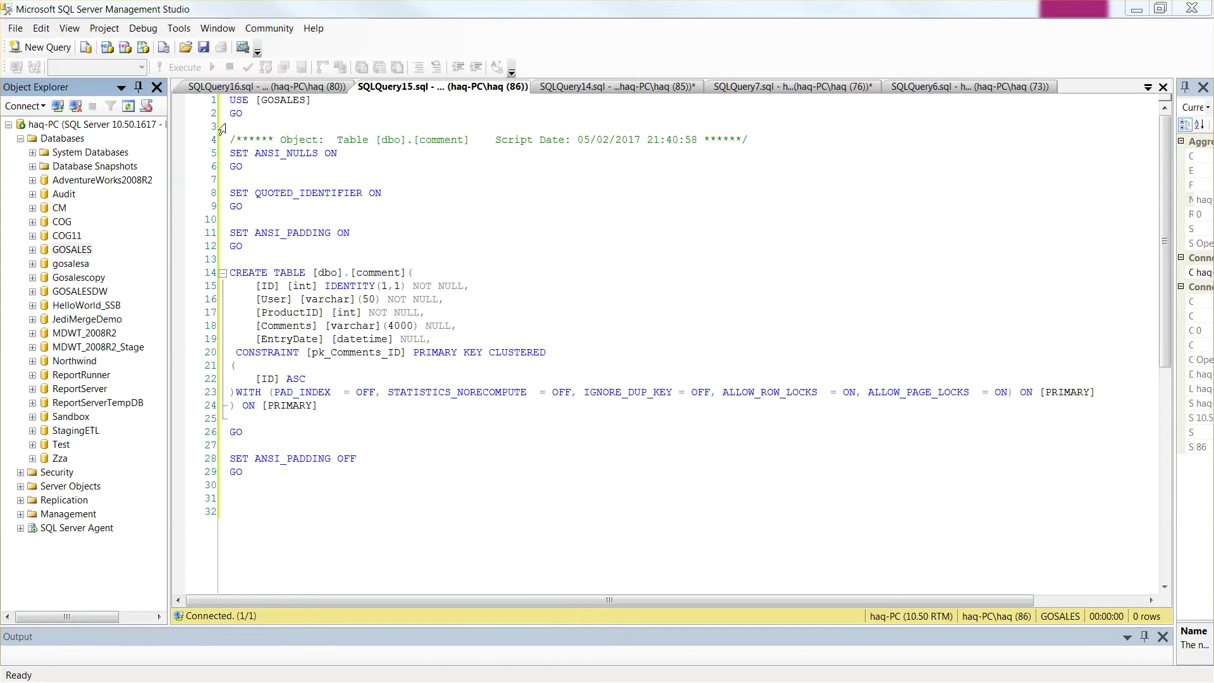
Step: Run the CREATE TABLE script to create the dbo.comment table in GOSALES
click(337, 506)
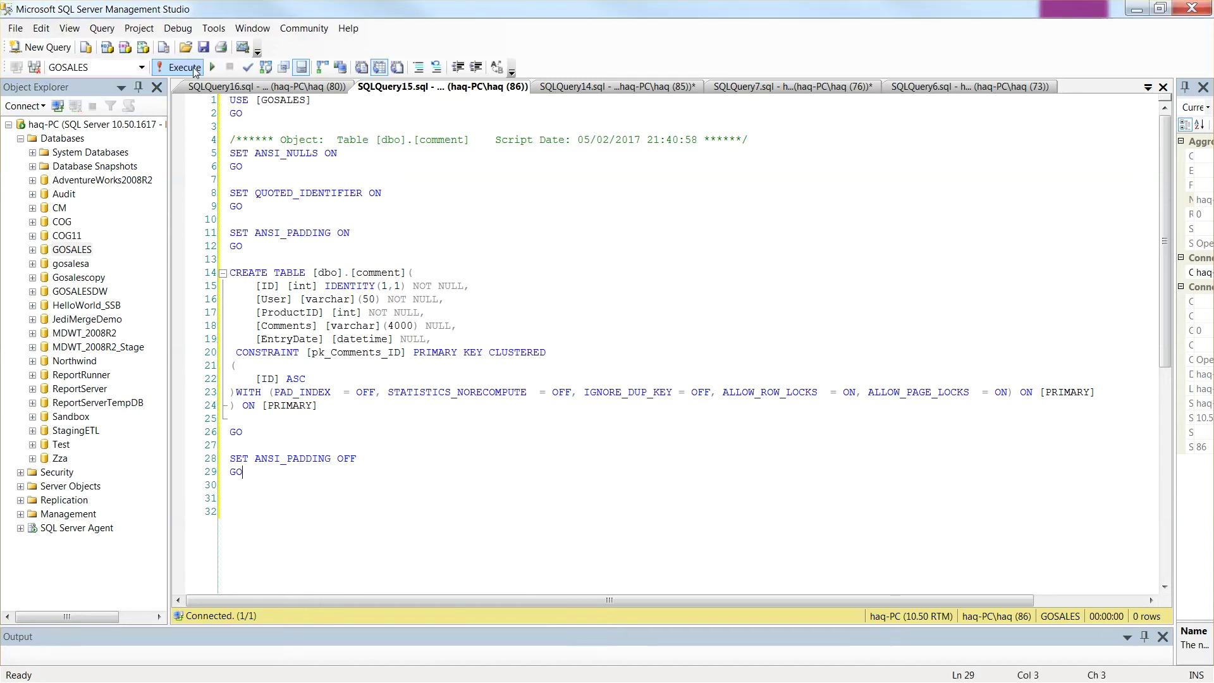
click(189, 71)
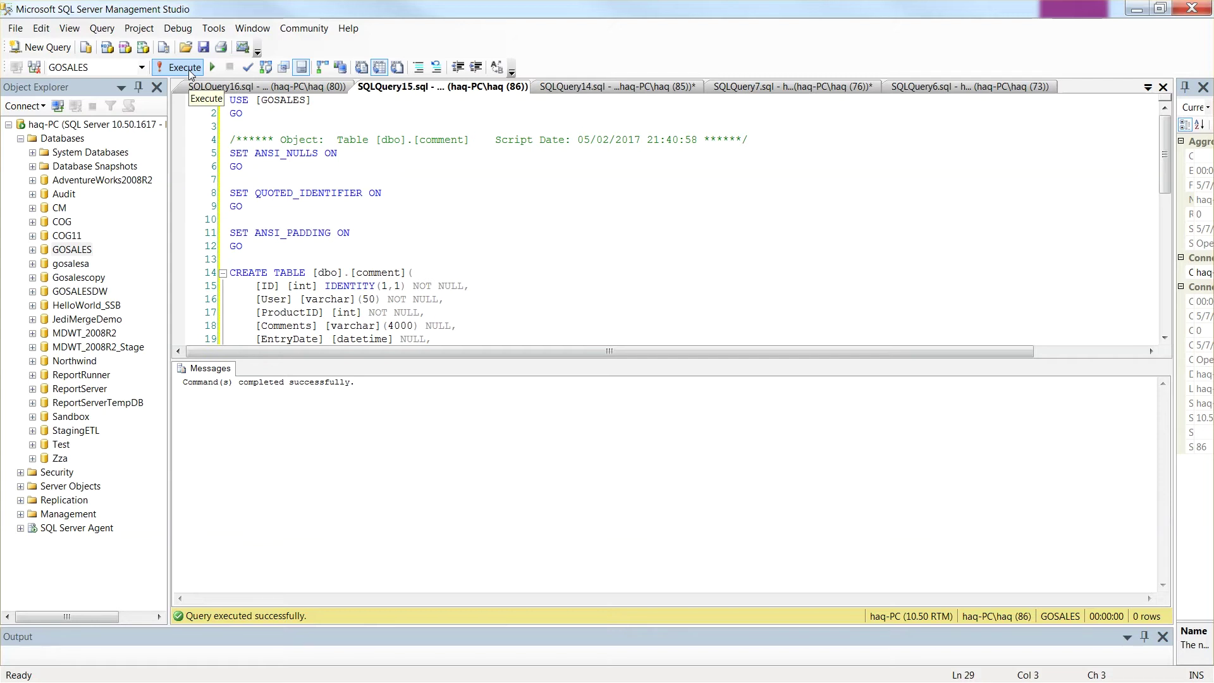
Step: Run the InsertComment procedure script to create the stored procedure in GOSALES
click(253, 87)
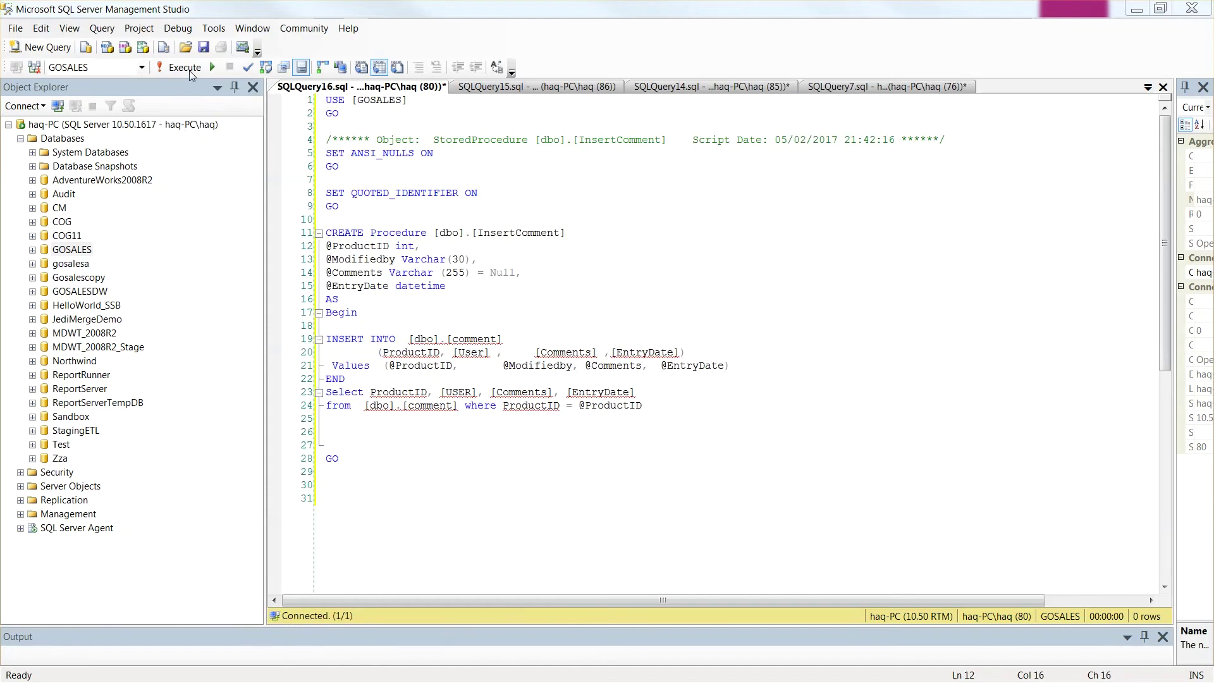
click(190, 71)
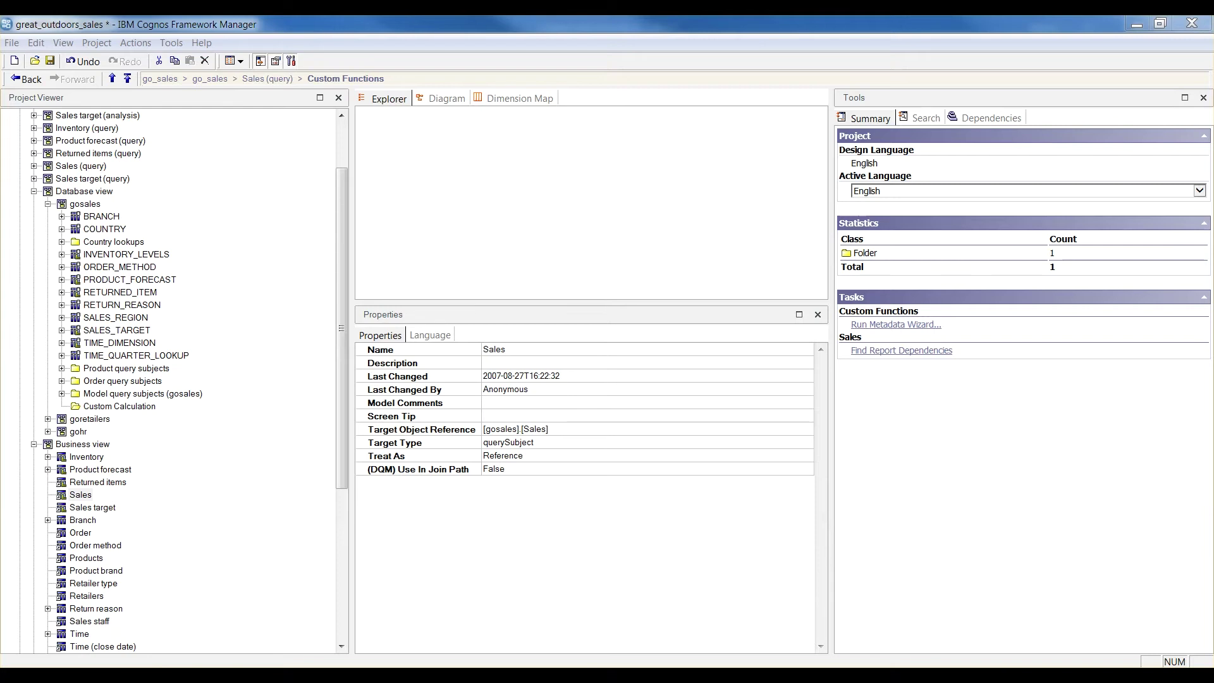
Step: Scroll the Project Viewer to the top and bring up the Custom Calculation folder's actions
drag(343, 221, 339, 181)
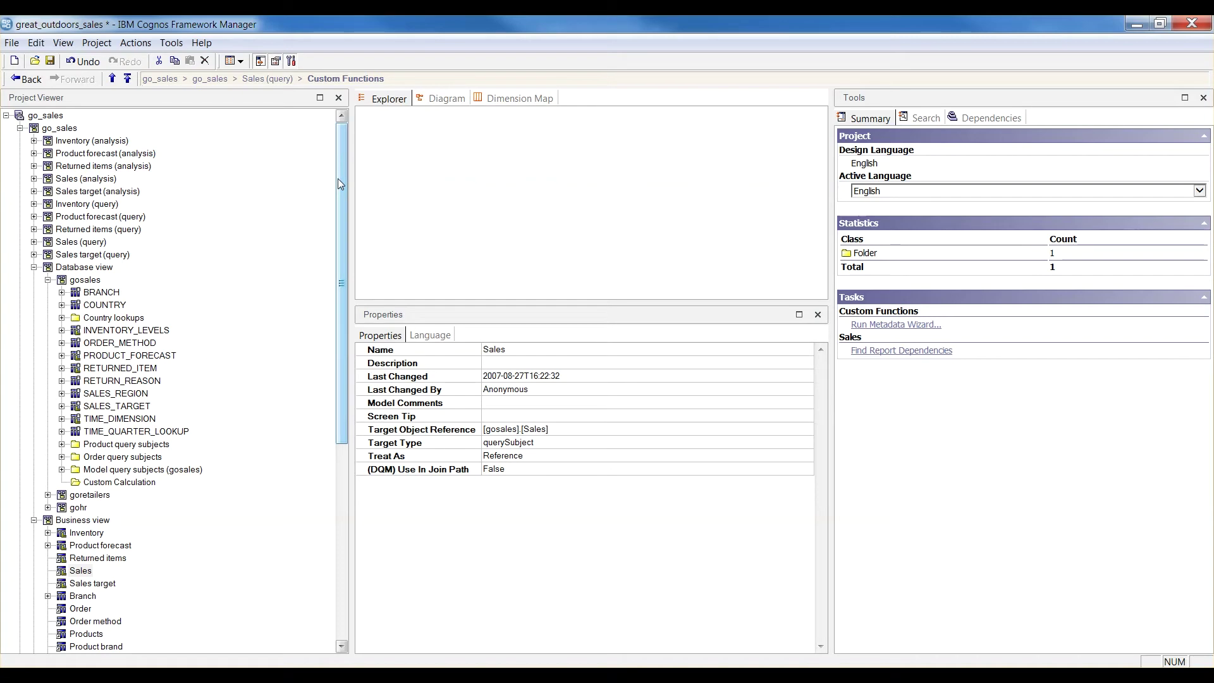
right_click(119, 482)
Step: Launch the Metadata Wizard using Data Sources and the gosales data source
click(218, 328)
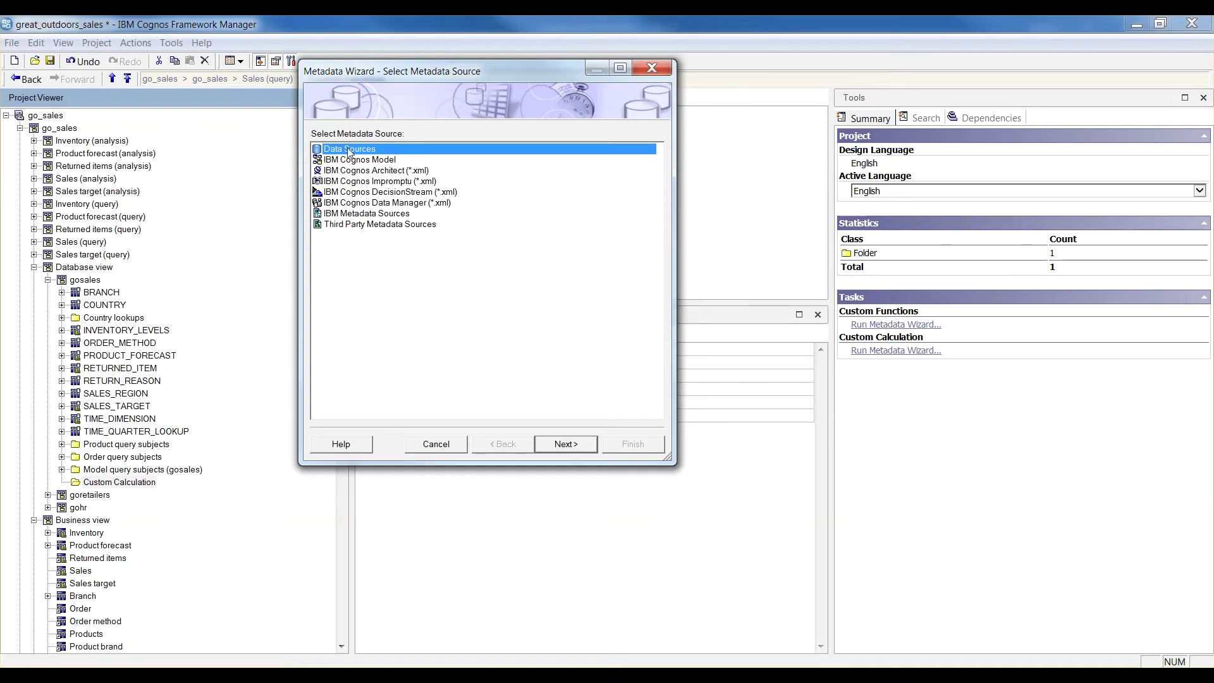
click(565, 444)
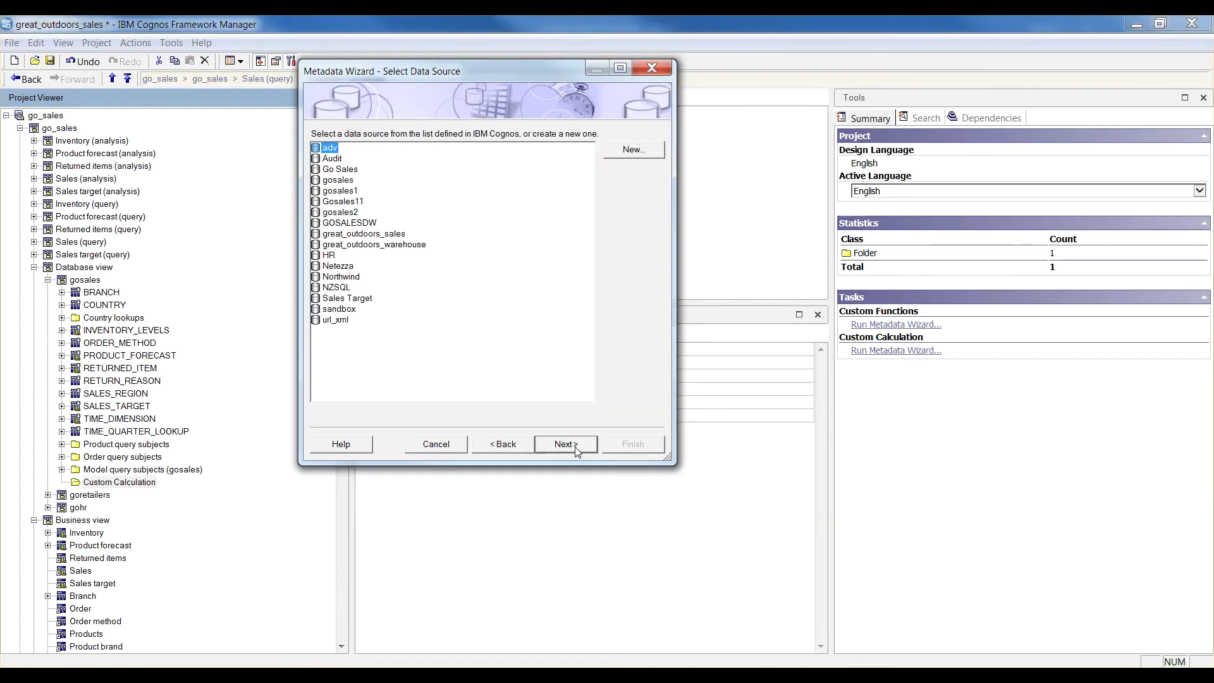
click(336, 181)
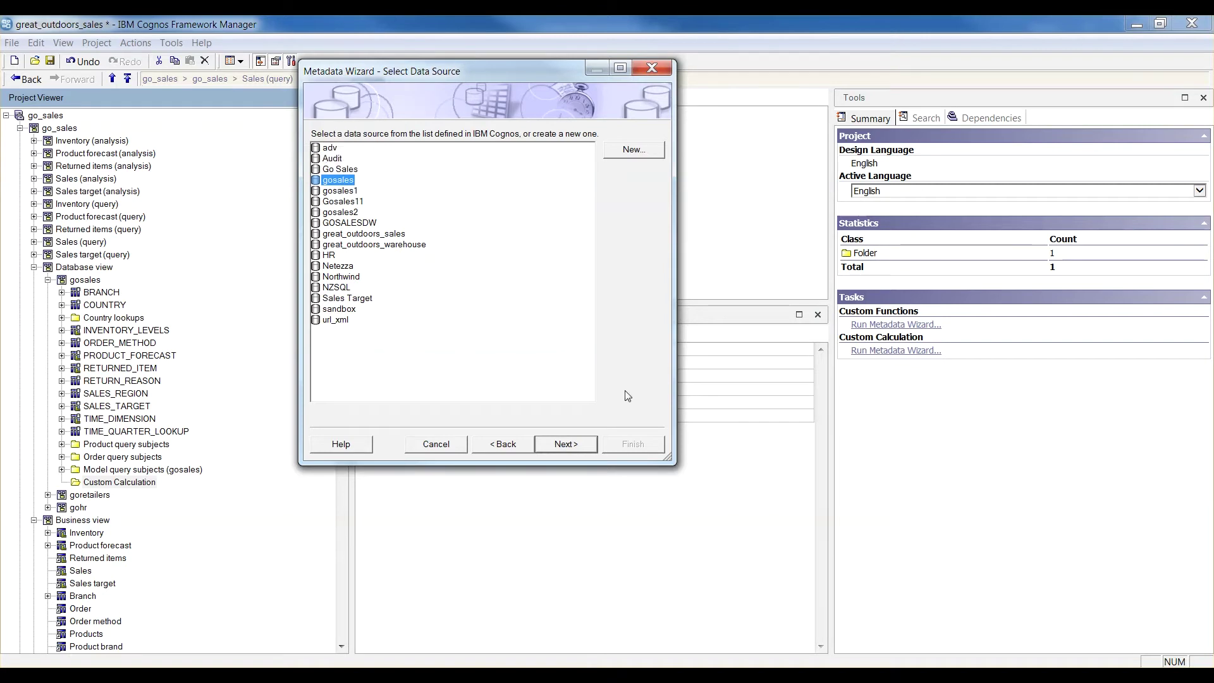
click(567, 445)
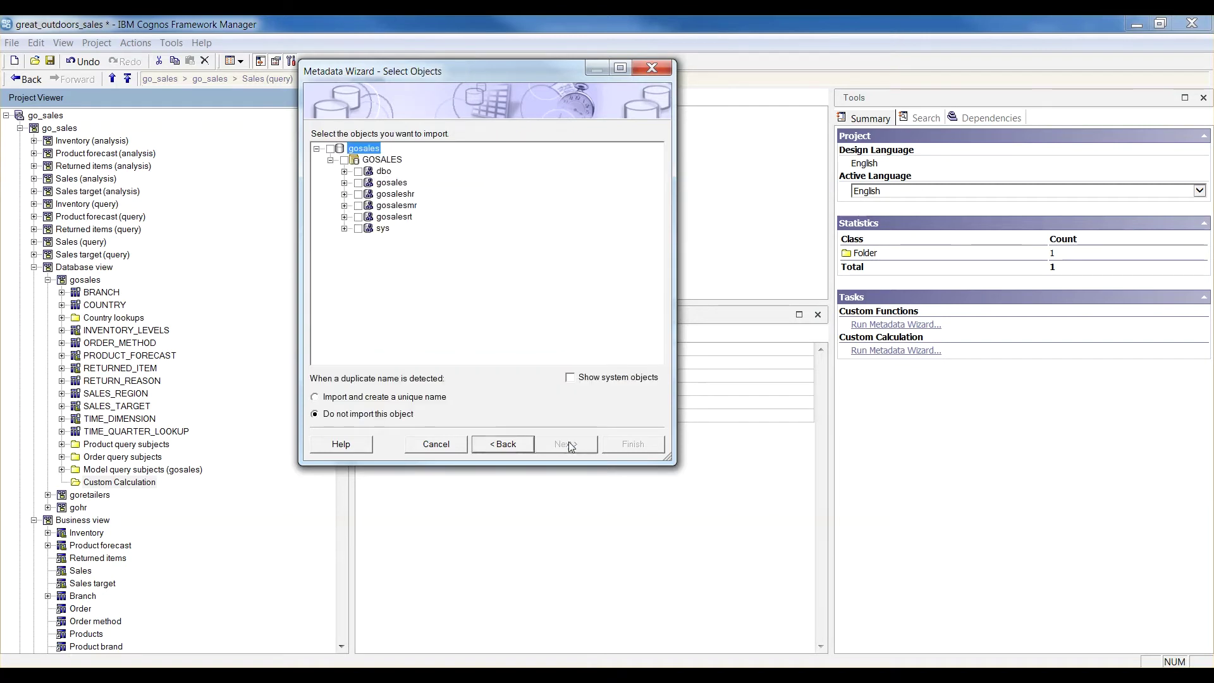
Step: Select dbo comment and InsertComment, turn off fact detection, and import them
click(344, 171)
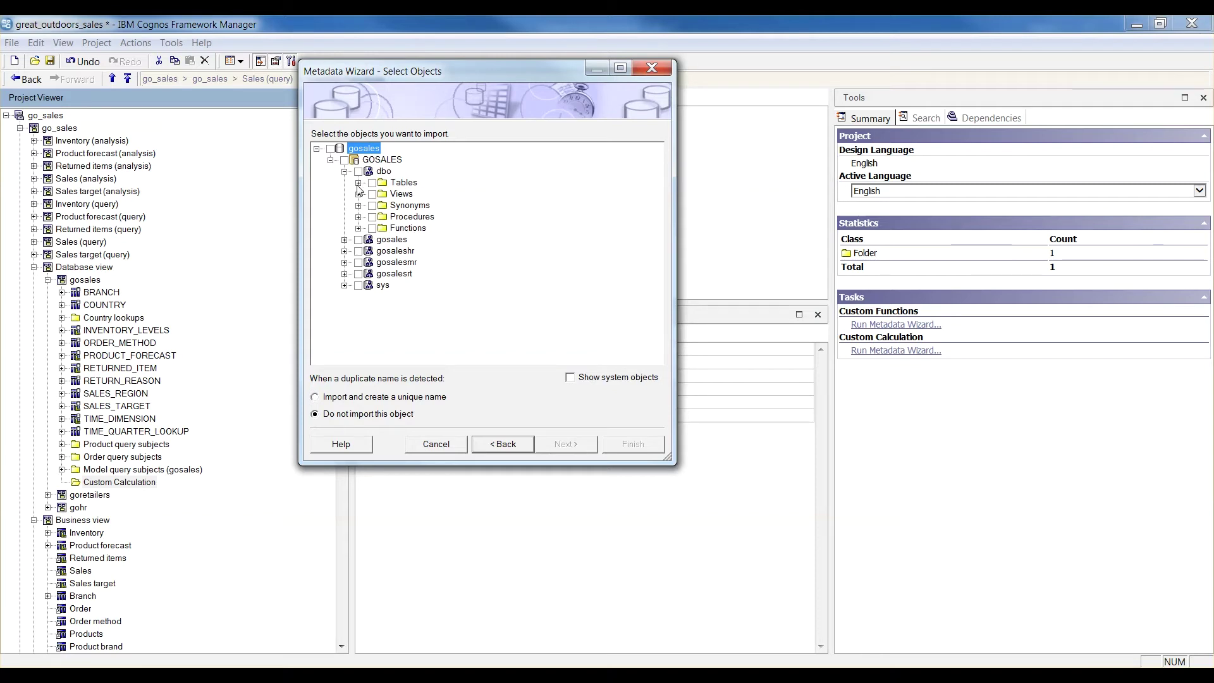
click(358, 183)
click(386, 206)
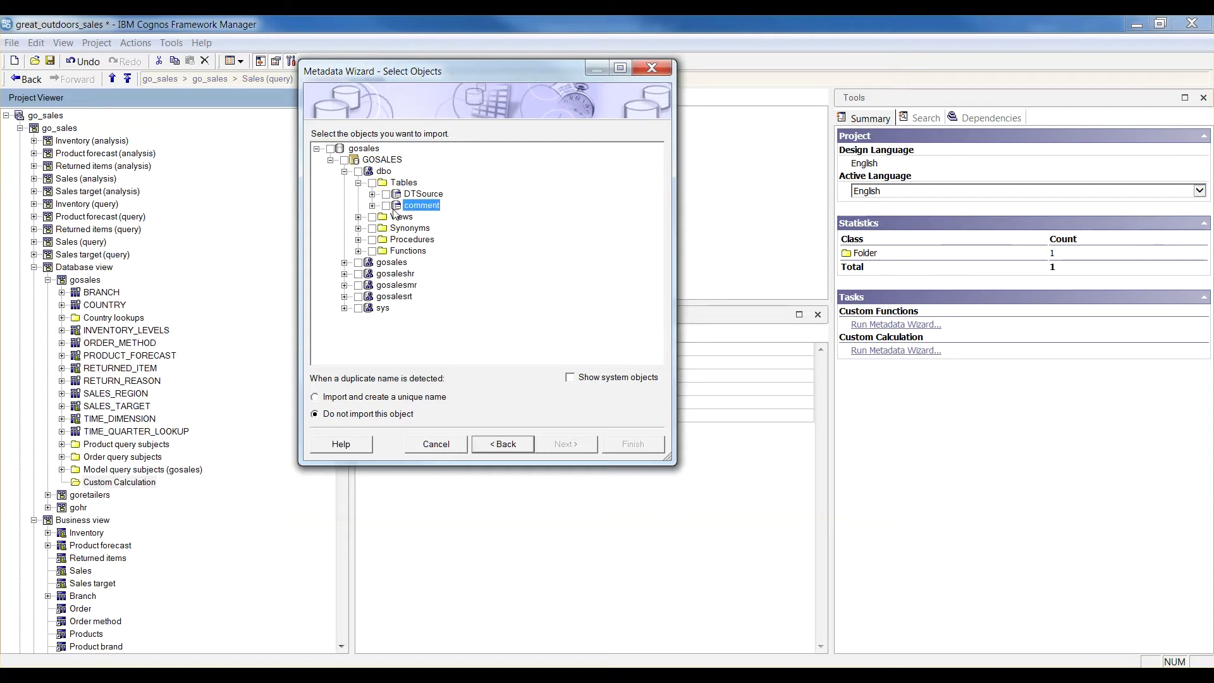
click(358, 239)
scroll(375, 247, down, 6)
click(386, 308)
click(568, 448)
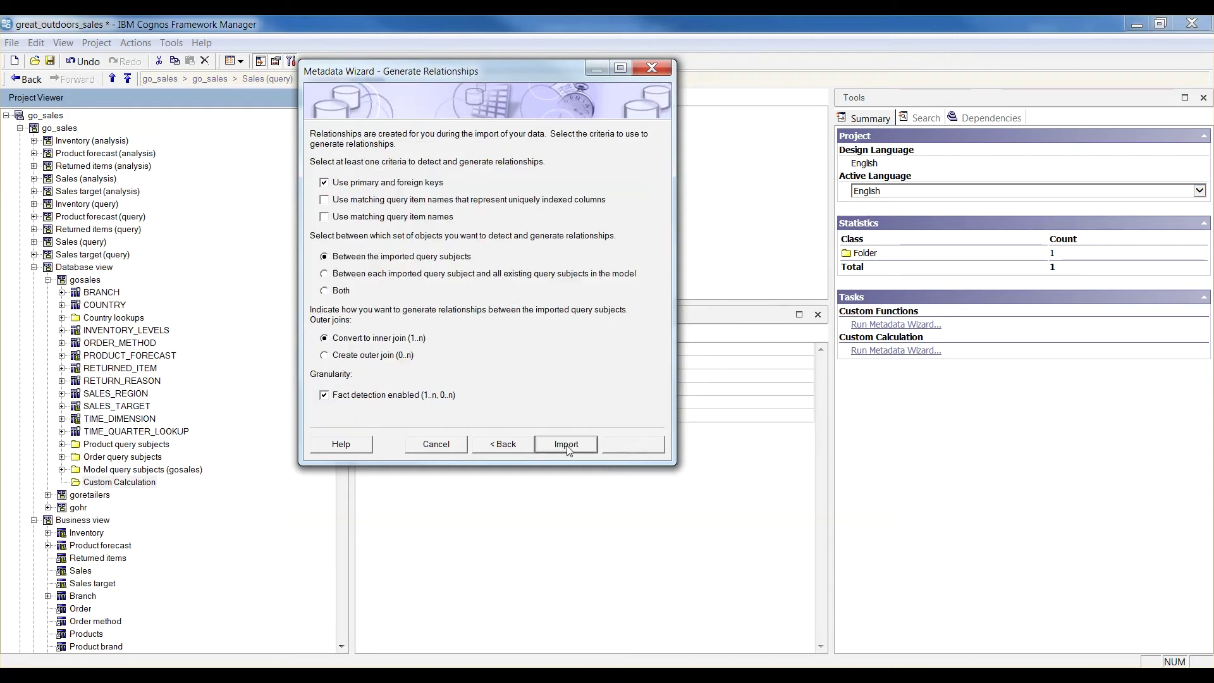
click(325, 395)
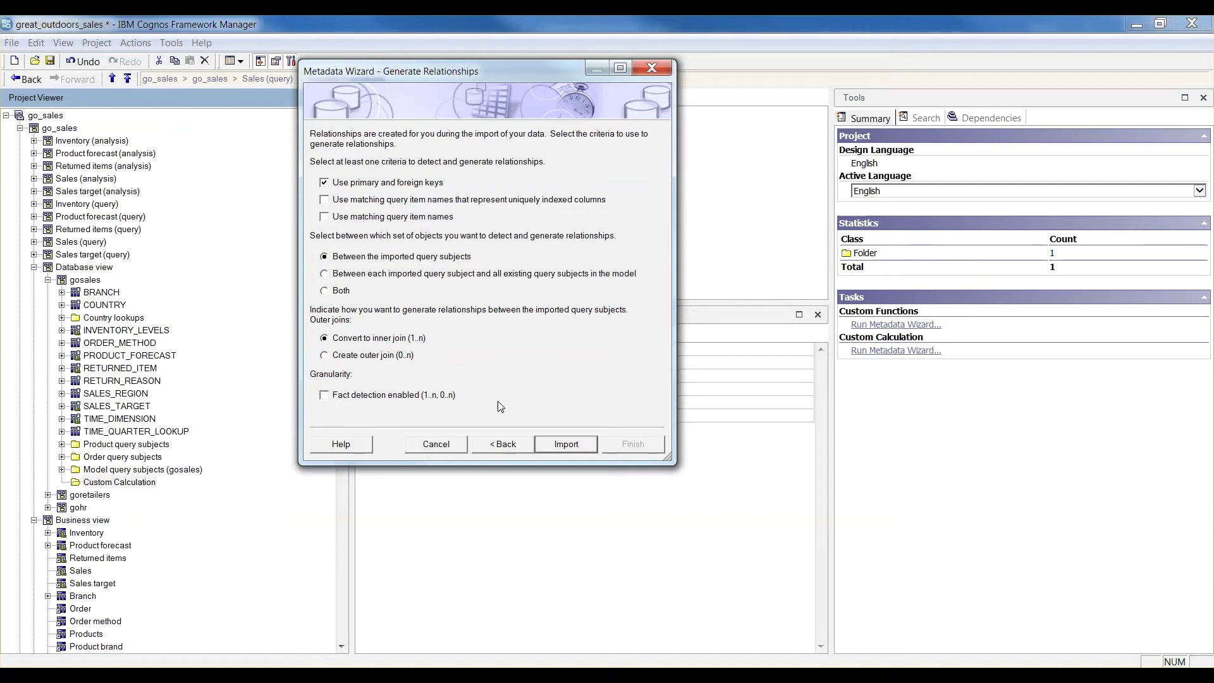
click(566, 444)
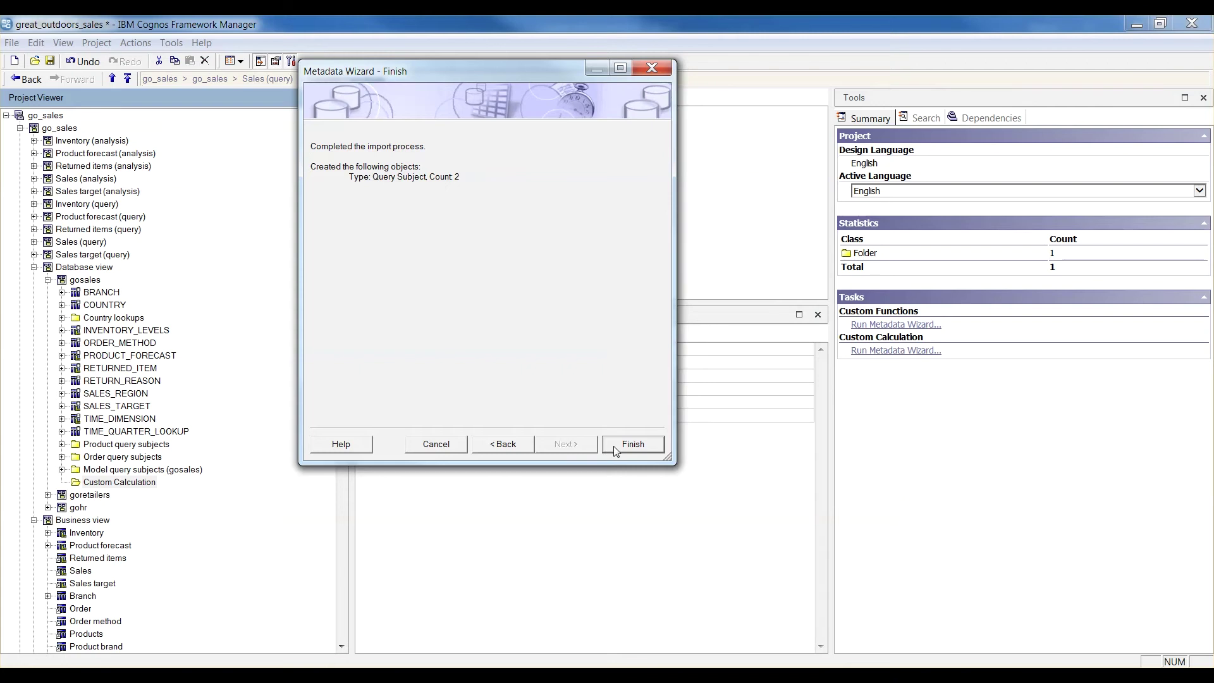
Step: Close the wizard and set the comment table's ProductID Usage to Identifier
click(631, 445)
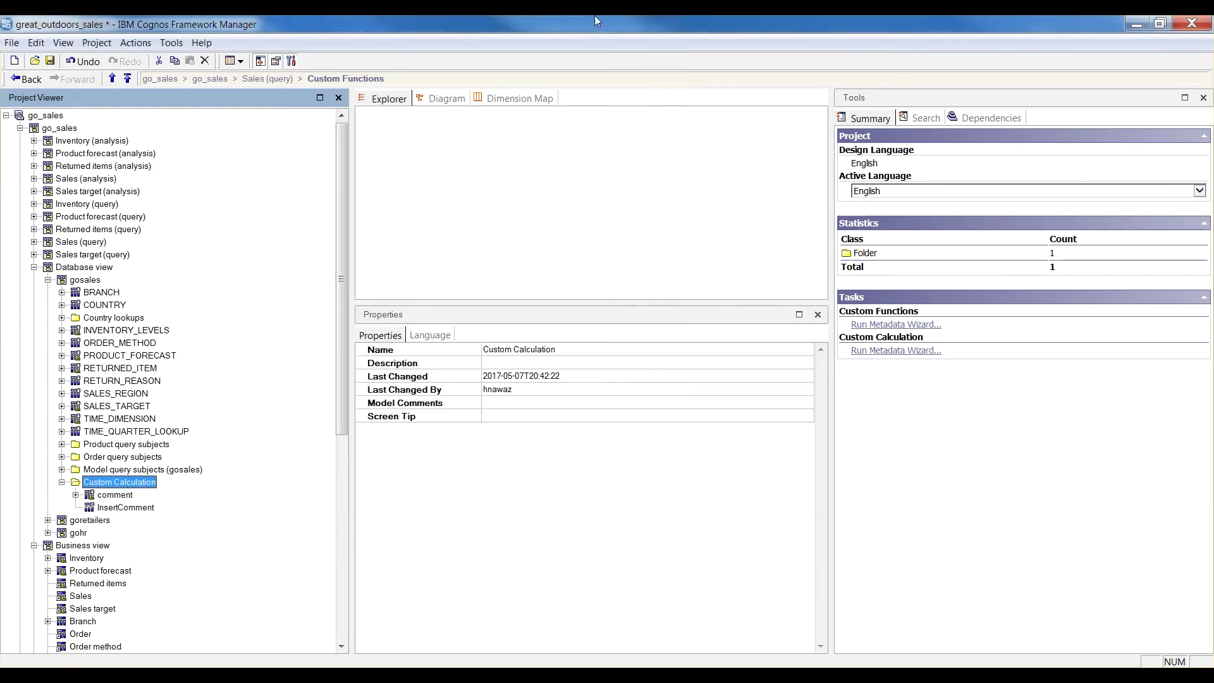
click(125, 507)
click(125, 497)
click(76, 496)
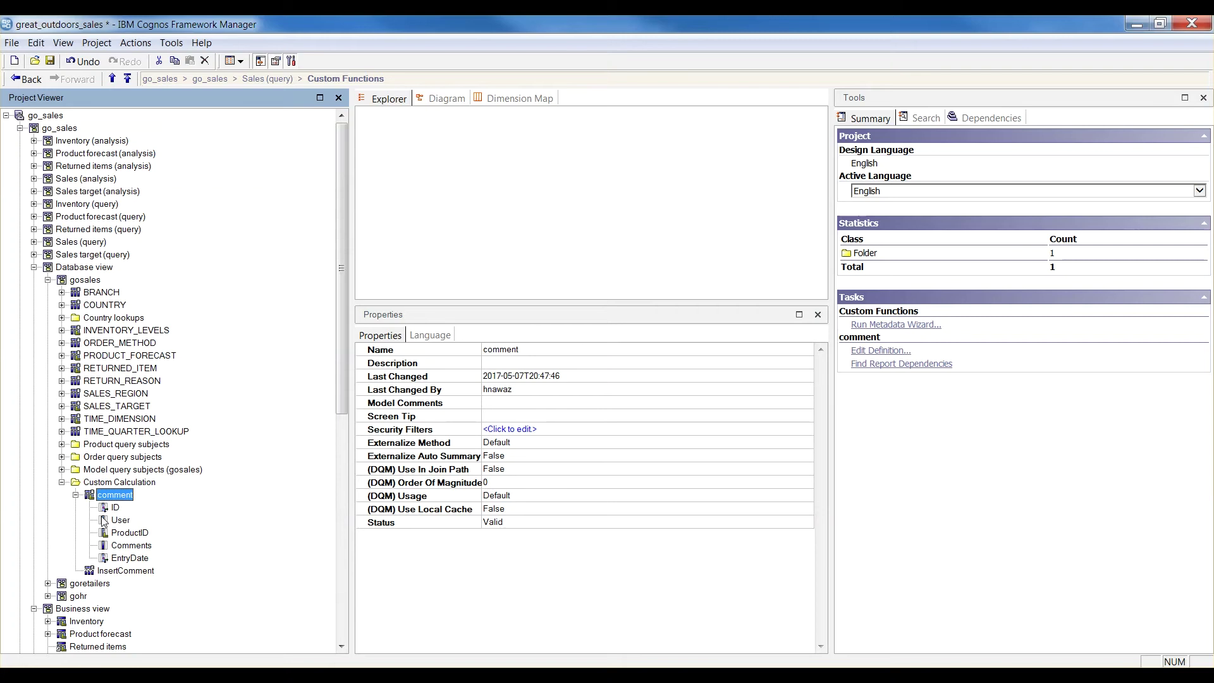
click(126, 533)
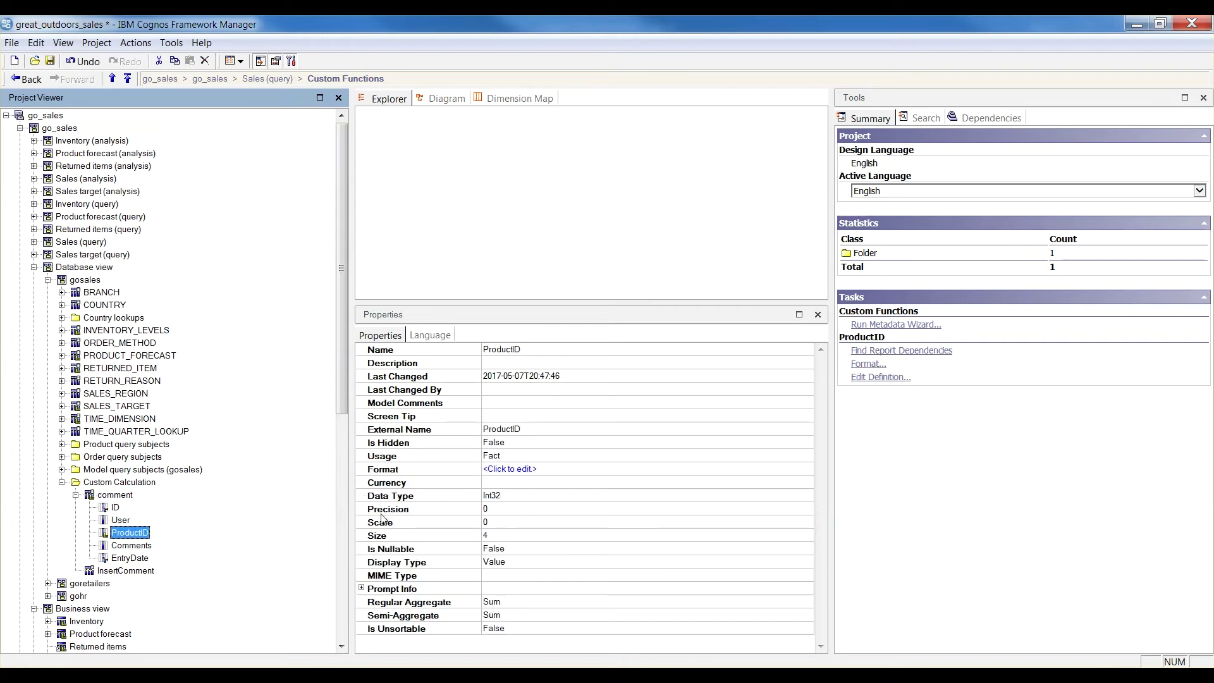
click(567, 456)
click(567, 455)
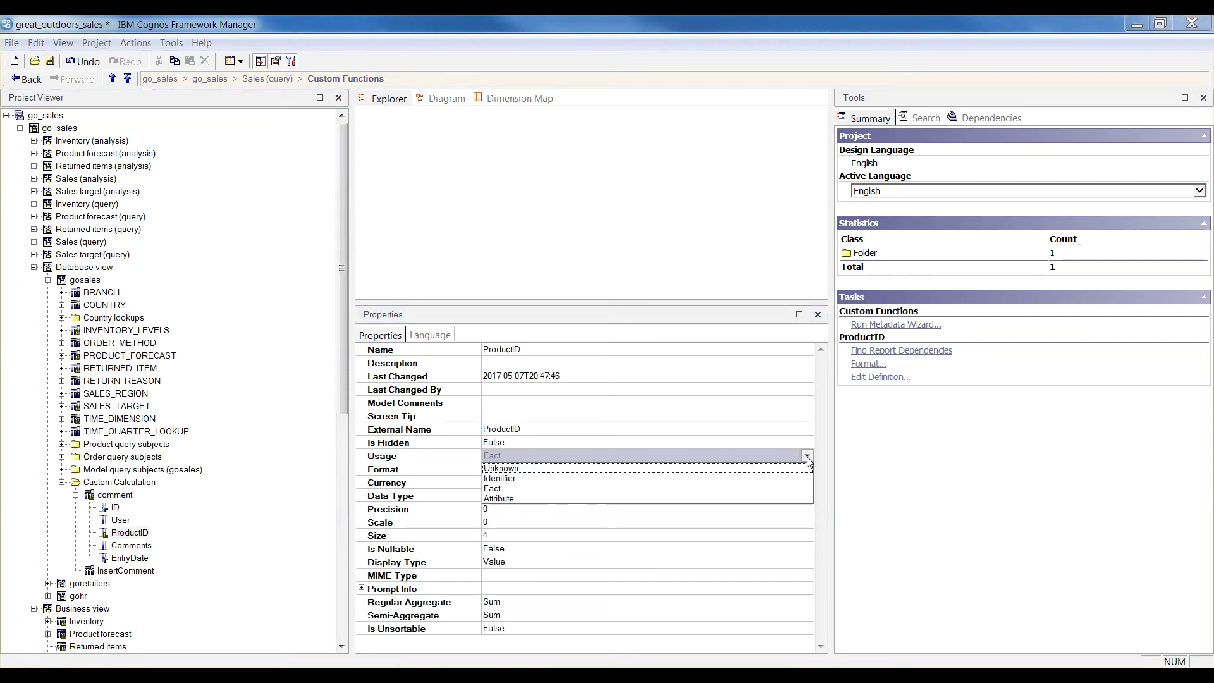
click(723, 480)
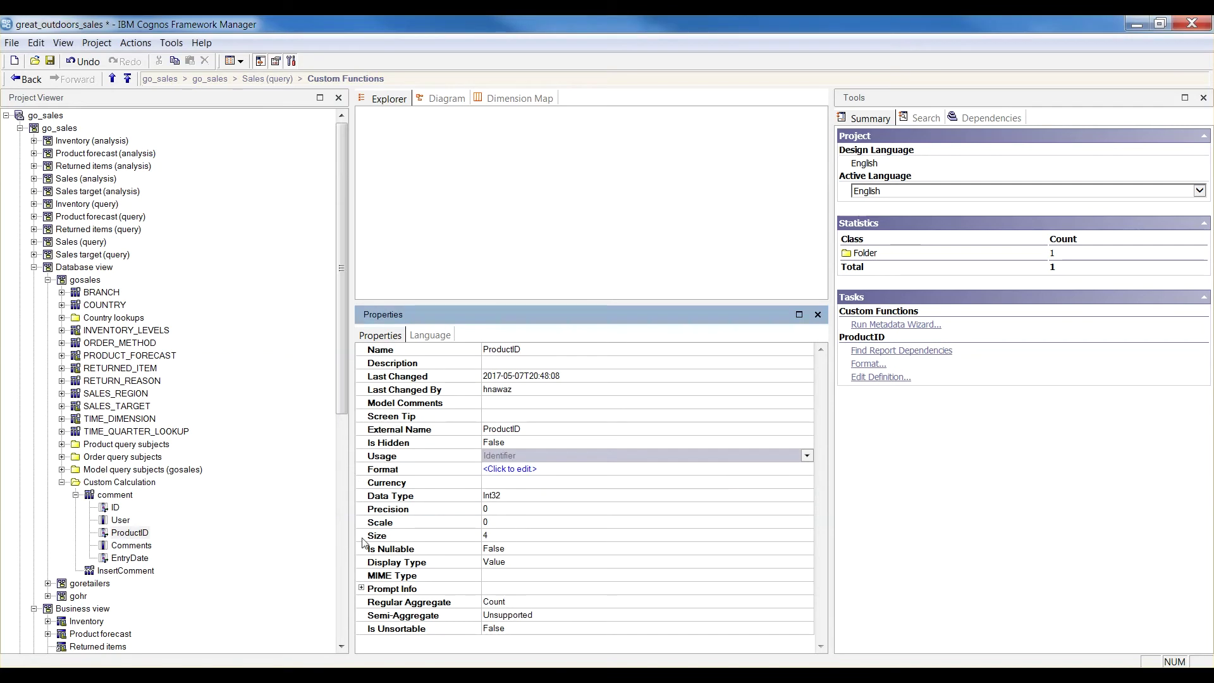
click(75, 495)
click(106, 509)
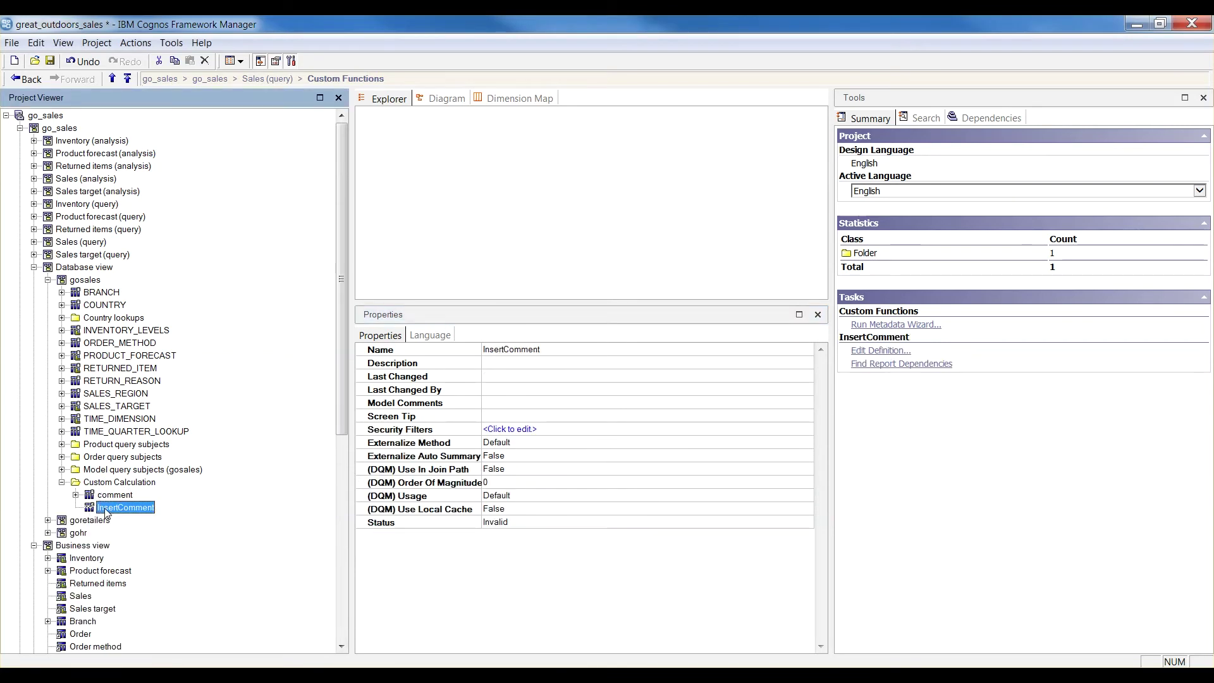
double_click(106, 509)
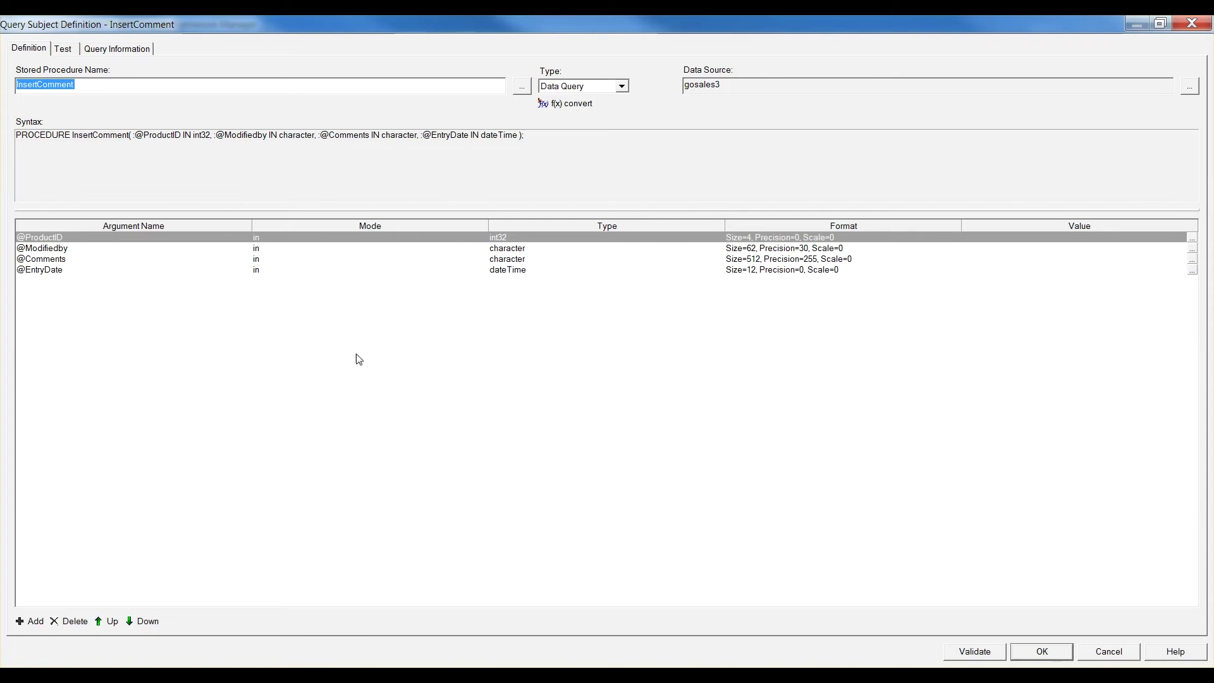
click(1192, 240)
click(414, 342)
drag(443, 247, 417, 320)
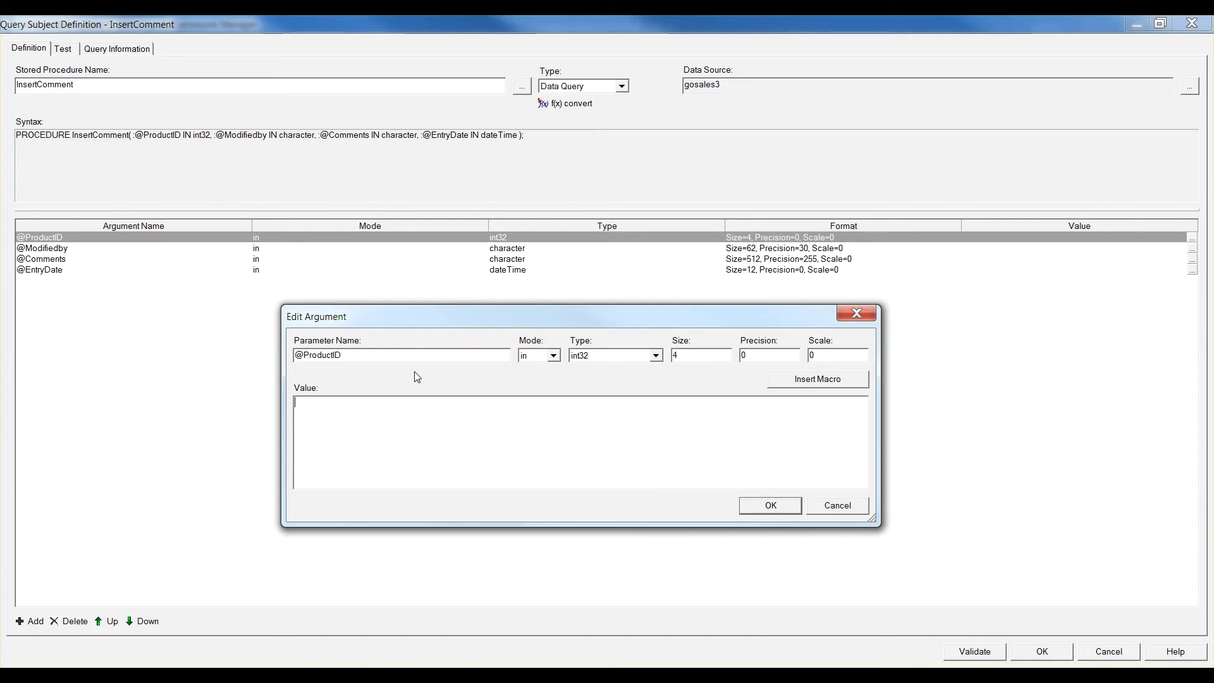
text(??)
text(ProdID?)
click(770, 505)
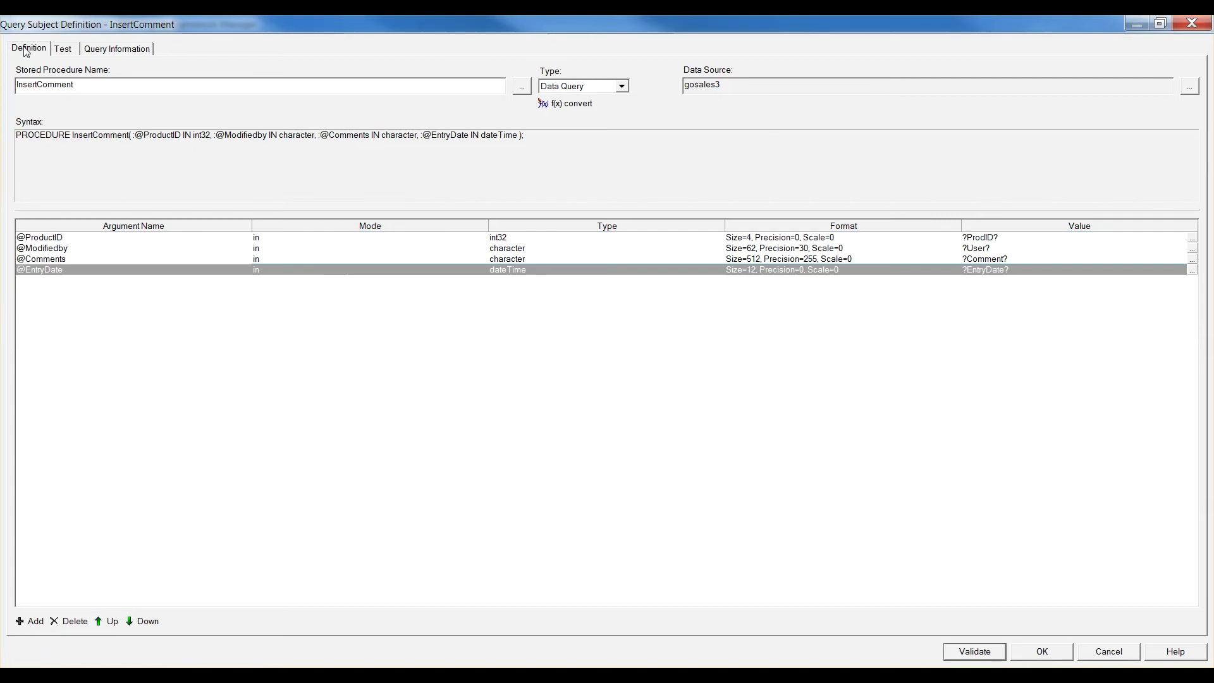
click(1040, 652)
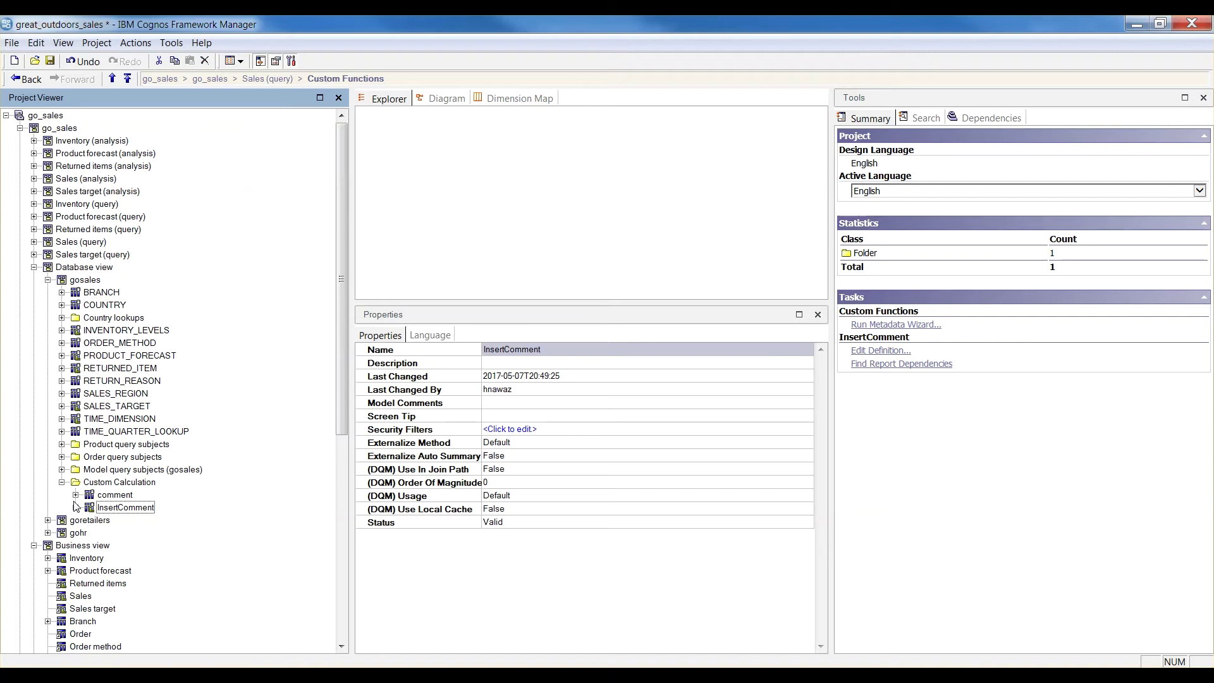
Step: Set the Usage of InsertComment's ProductID column to Identifier, then collapse InsertComment
click(76, 508)
click(114, 520)
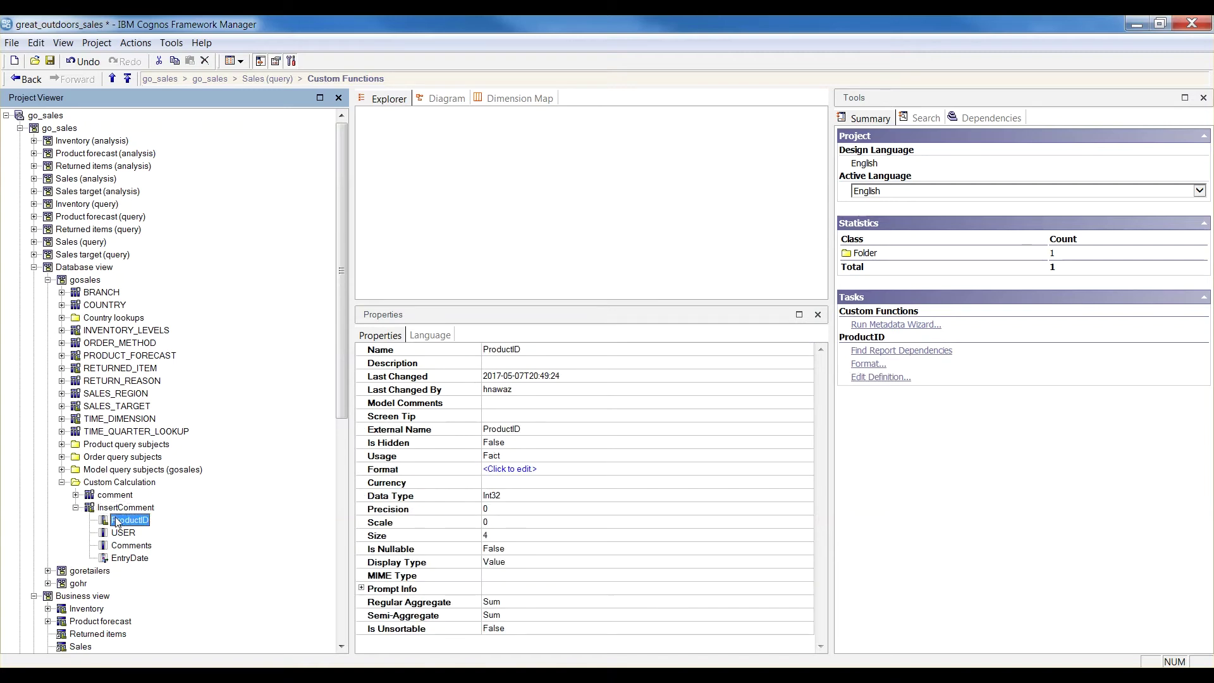
click(688, 456)
click(807, 456)
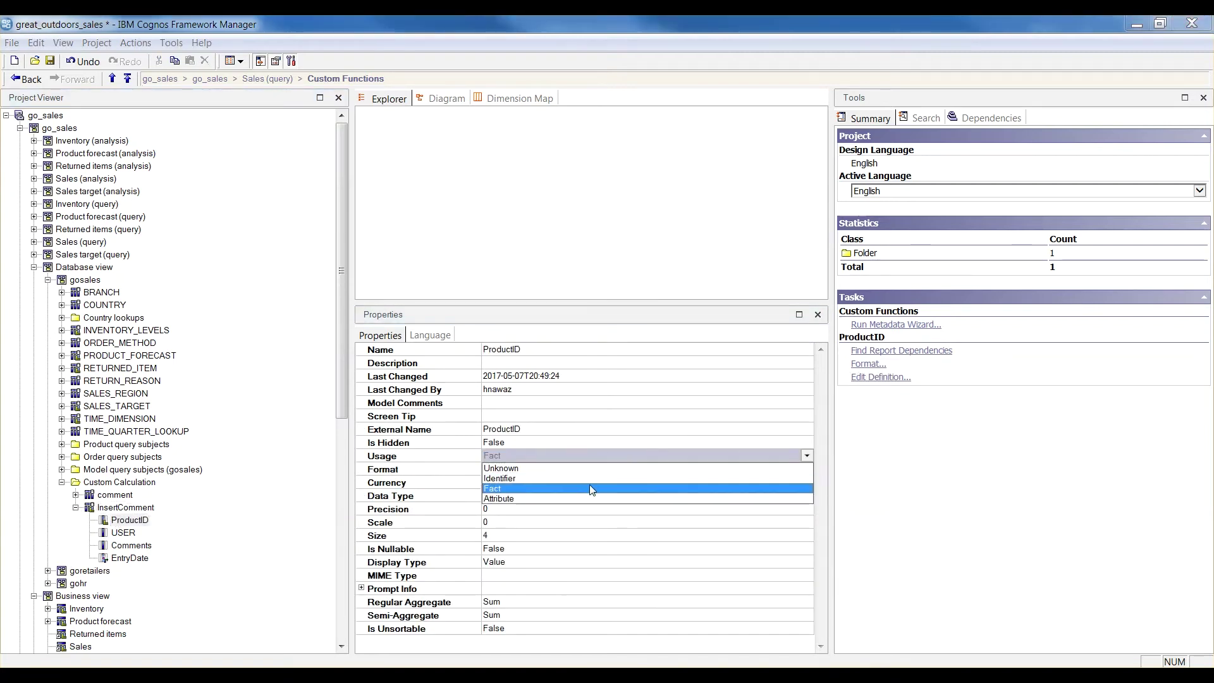
click(592, 480)
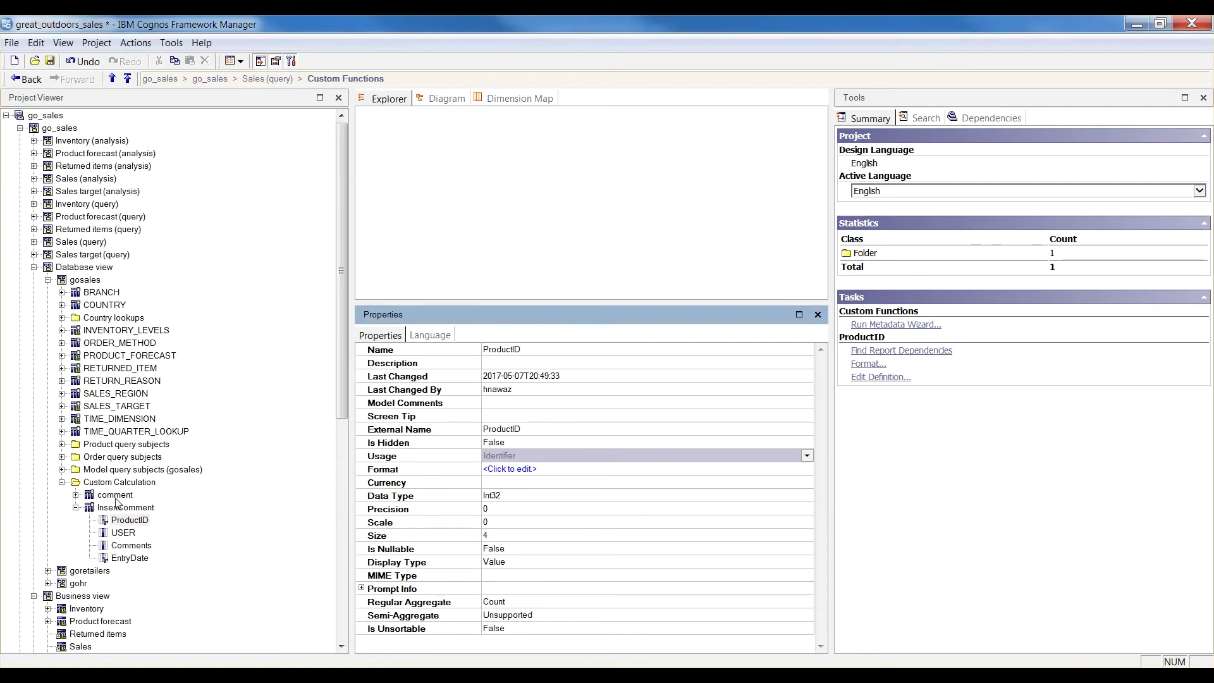
click(76, 508)
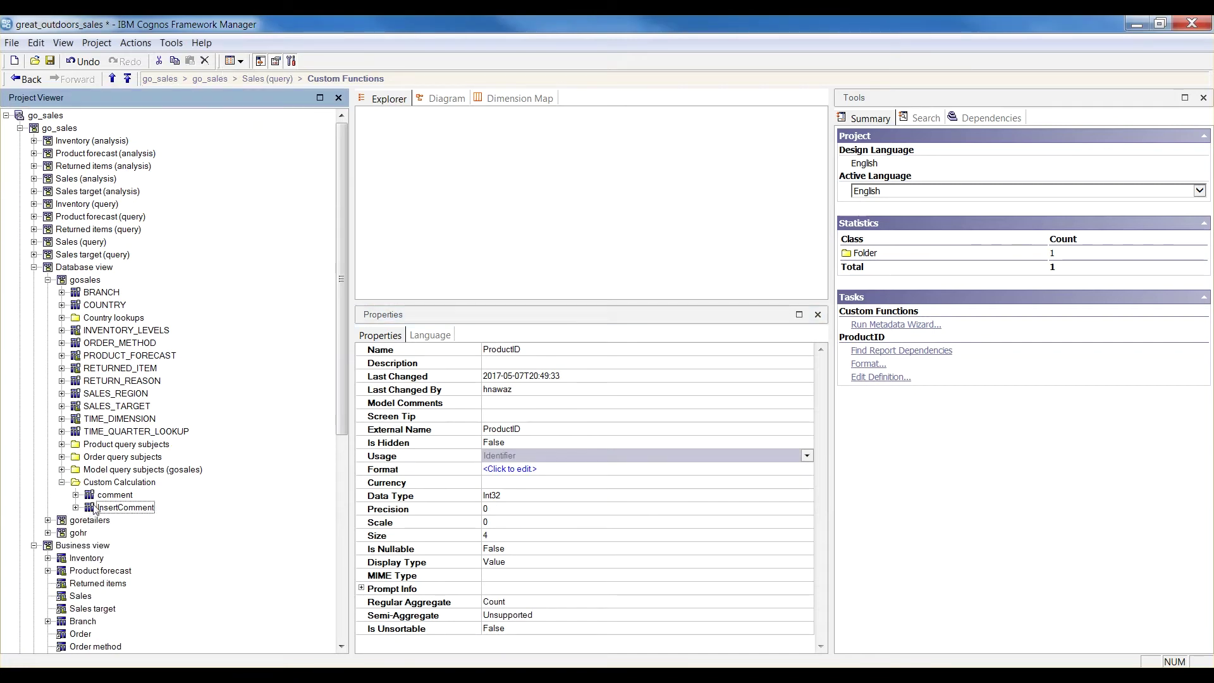
scroll(87, 514, down, 5)
Step: Publish the GO Sales (query) package with the default location and security settings
right_click(79, 432)
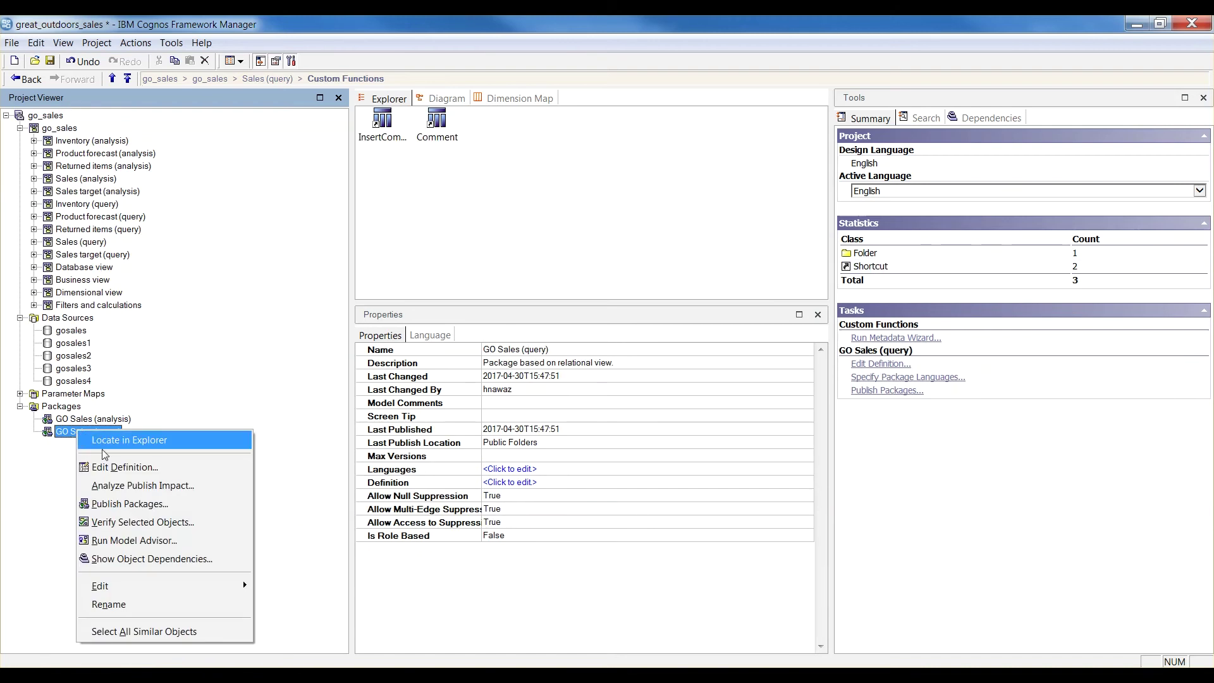
click(130, 504)
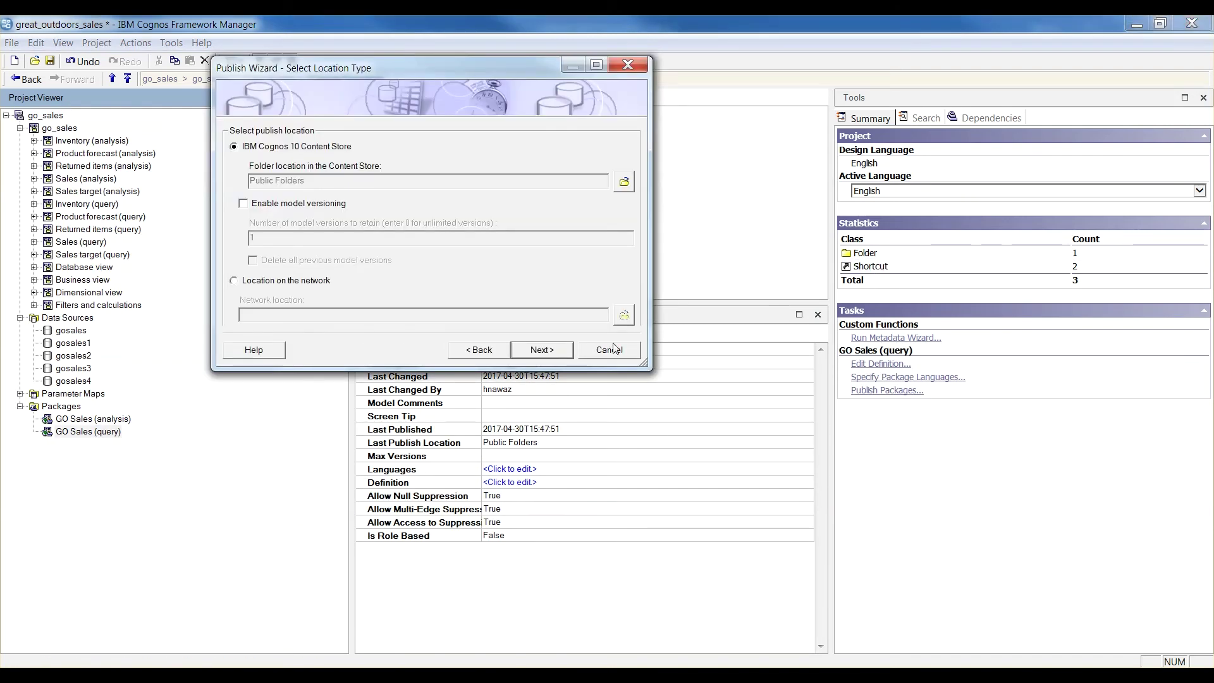
click(552, 356)
click(552, 355)
click(543, 350)
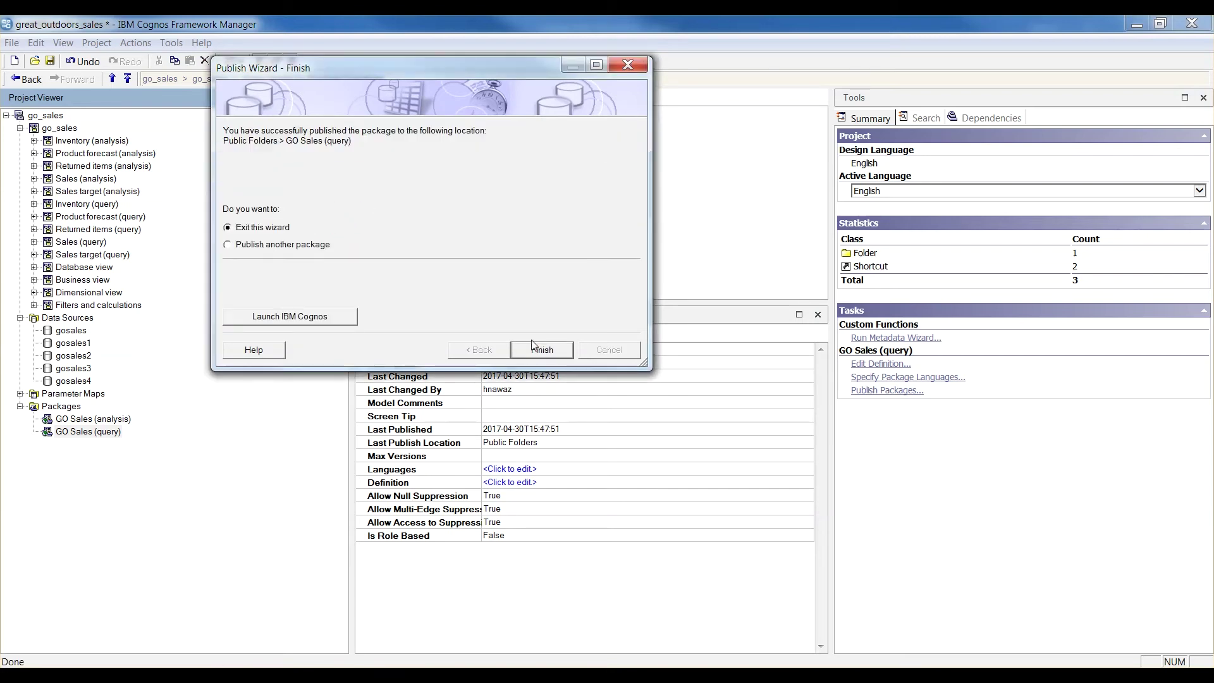
click(534, 346)
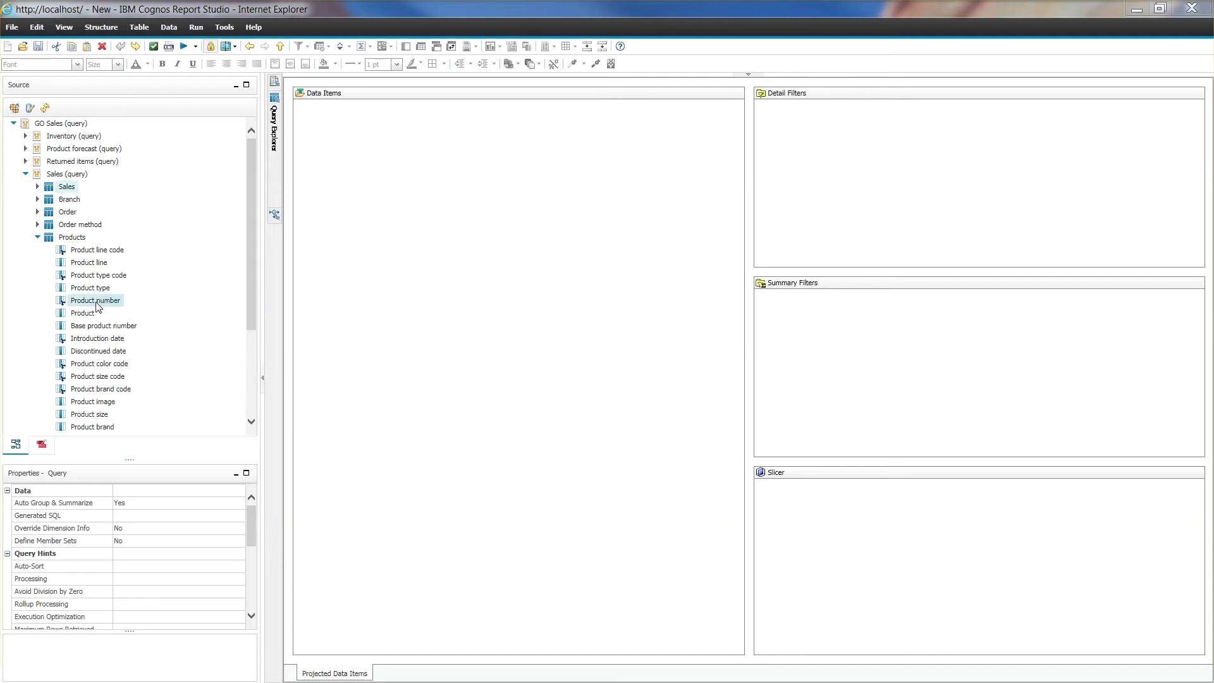
Step: Add Product number, Product, Quantity and Revenue to the query, then insert a new data item
drag(97, 306, 443, 297)
drag(77, 312, 304, 253)
click(37, 186)
drag(84, 200, 389, 238)
drag(95, 251, 348, 277)
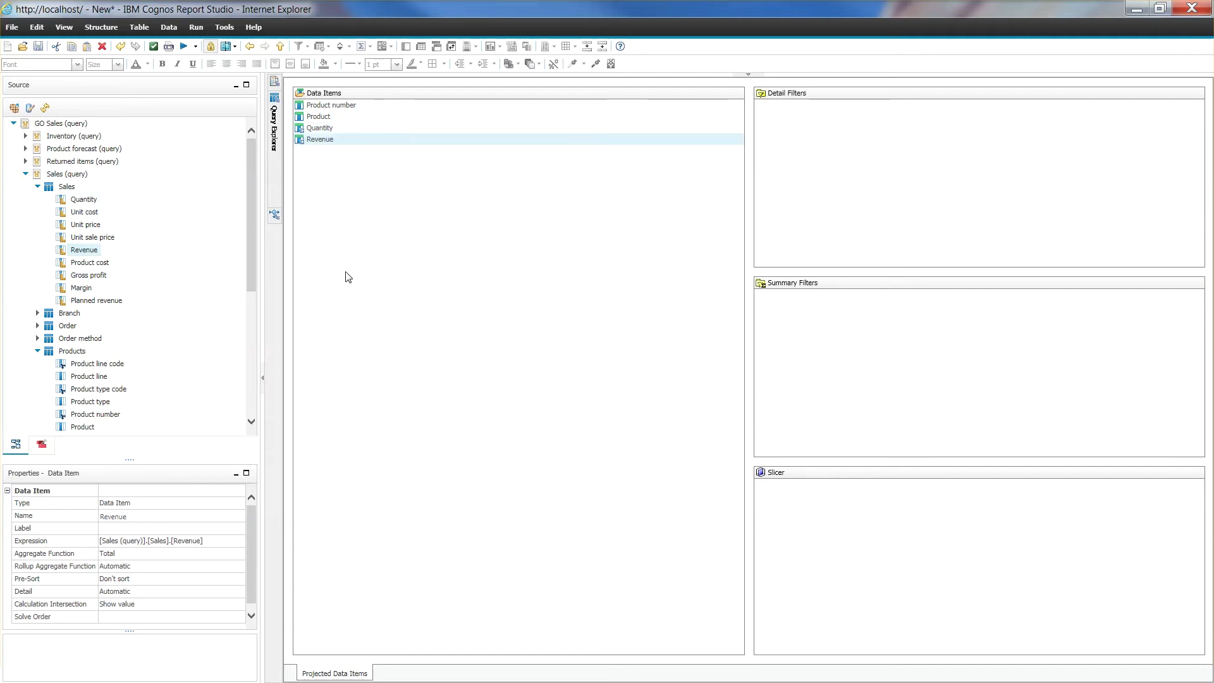
click(42, 444)
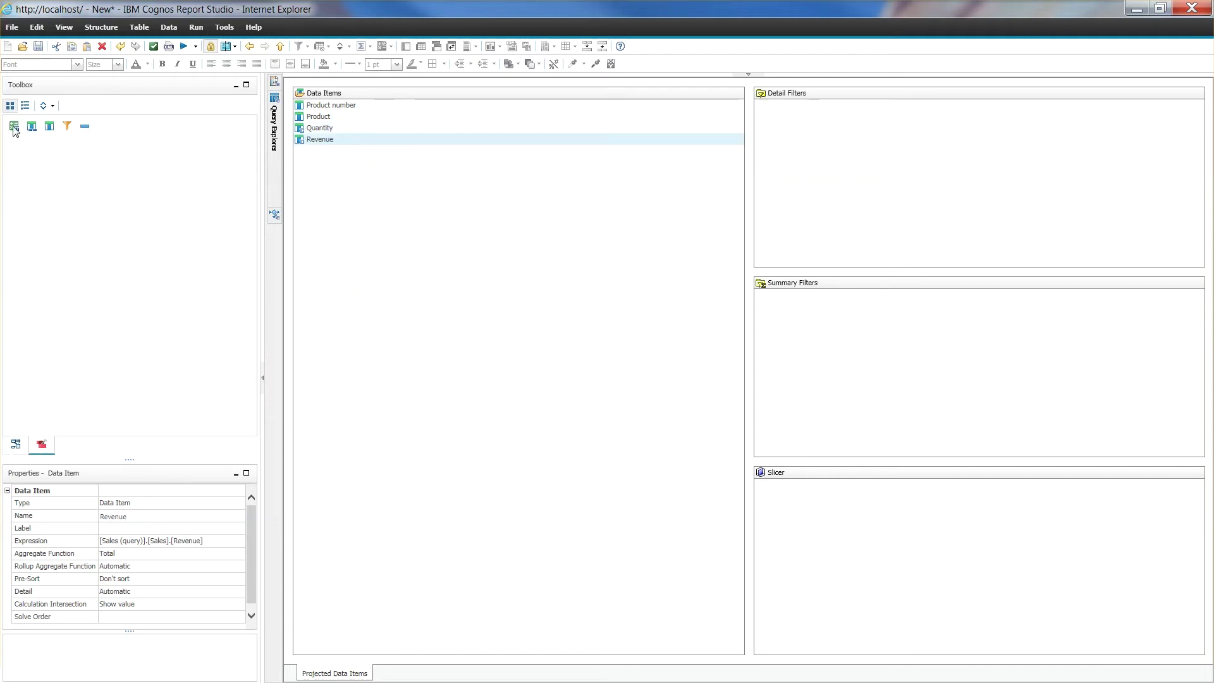
drag(14, 131, 448, 234)
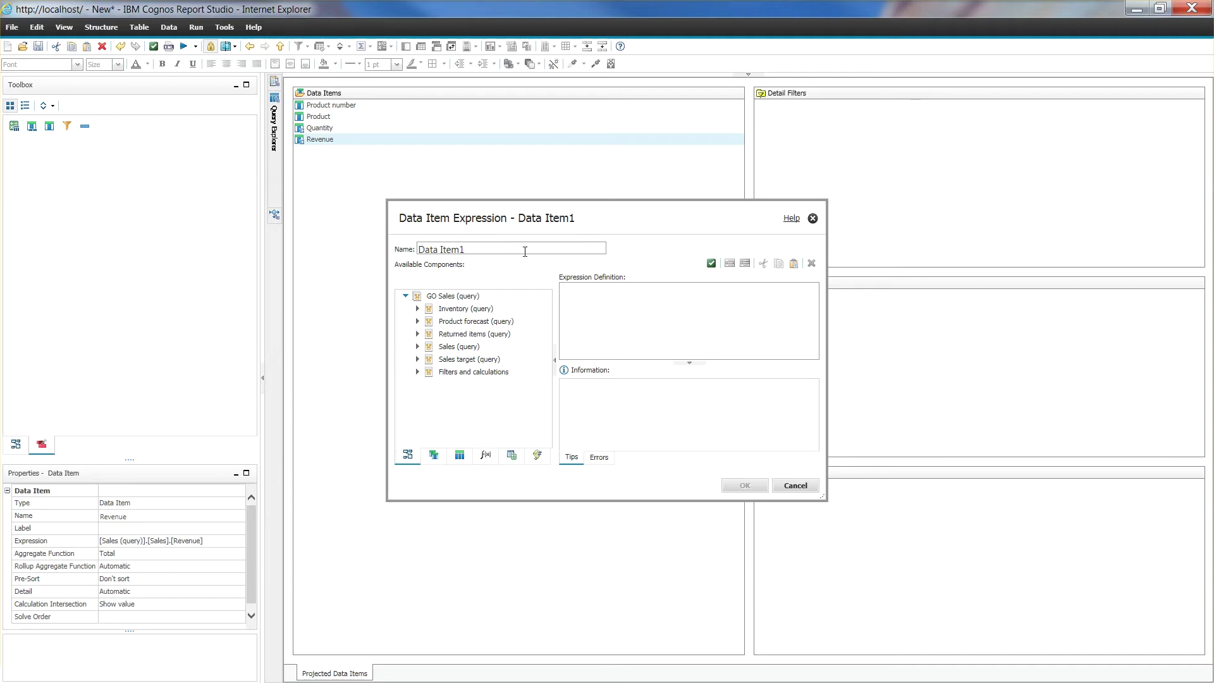
Step: Create data items Modified by (#sq($account.defaultName)#) and Modified Date (current_timestamp)
triple_click(525, 250)
text(Modified by)
click(598, 316)
text(#sq($account.defaultName)#)
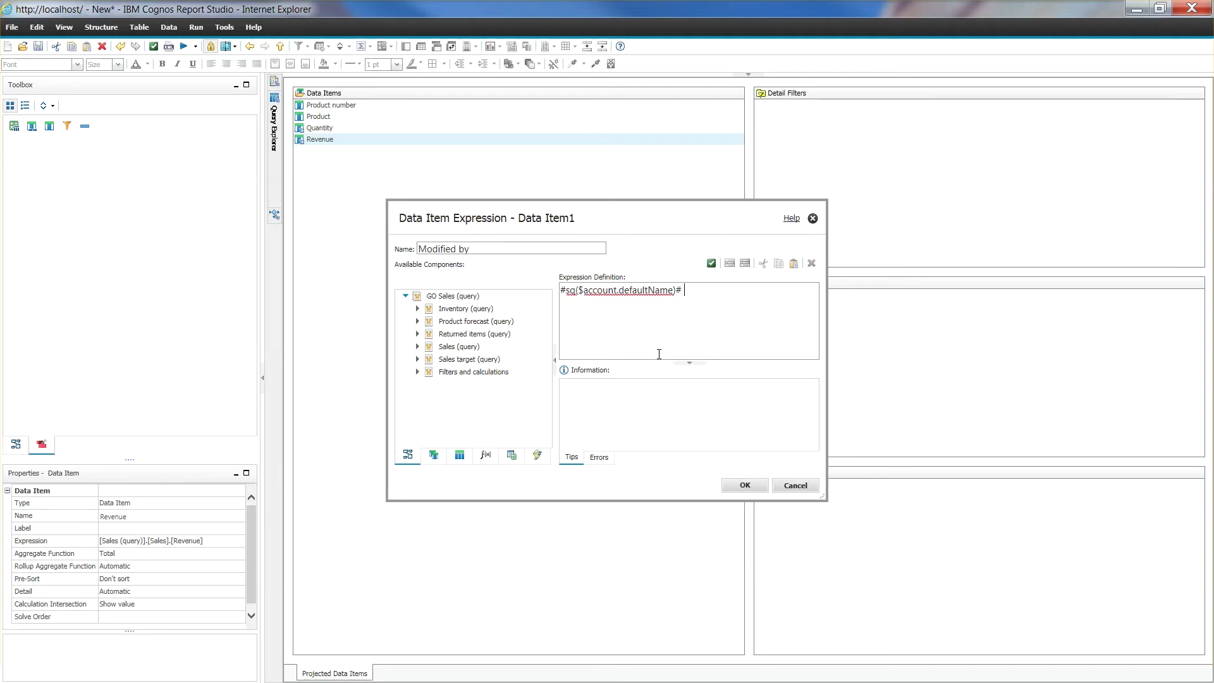
click(745, 486)
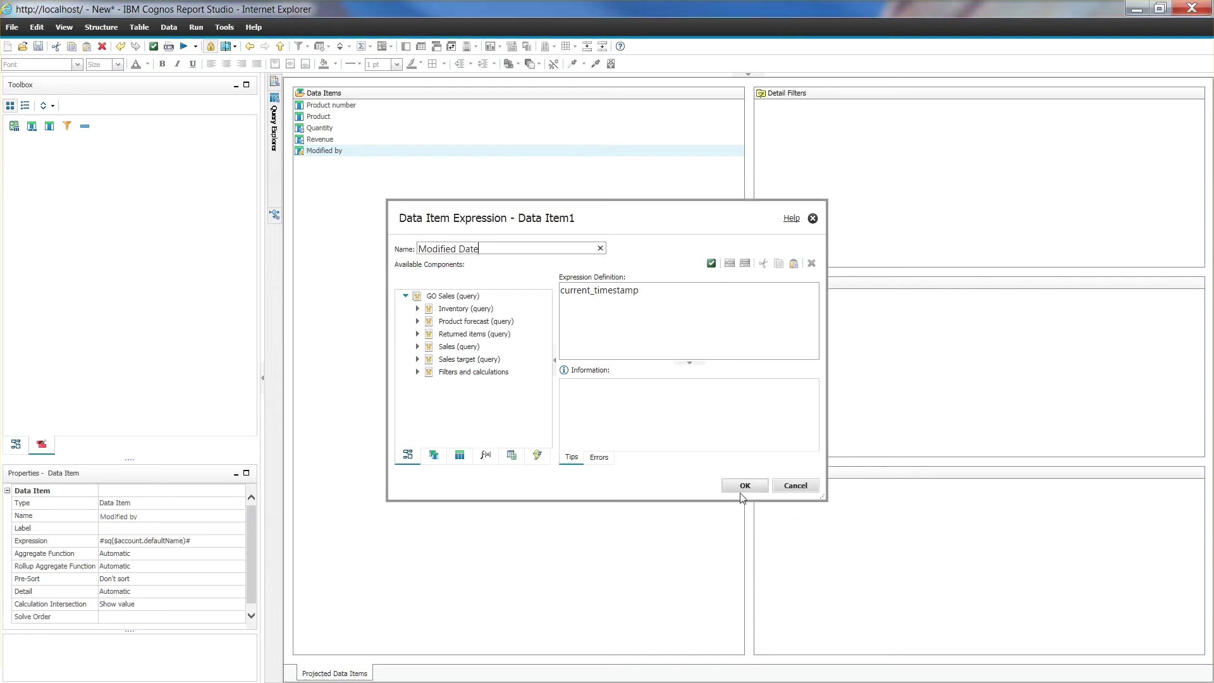
click(747, 485)
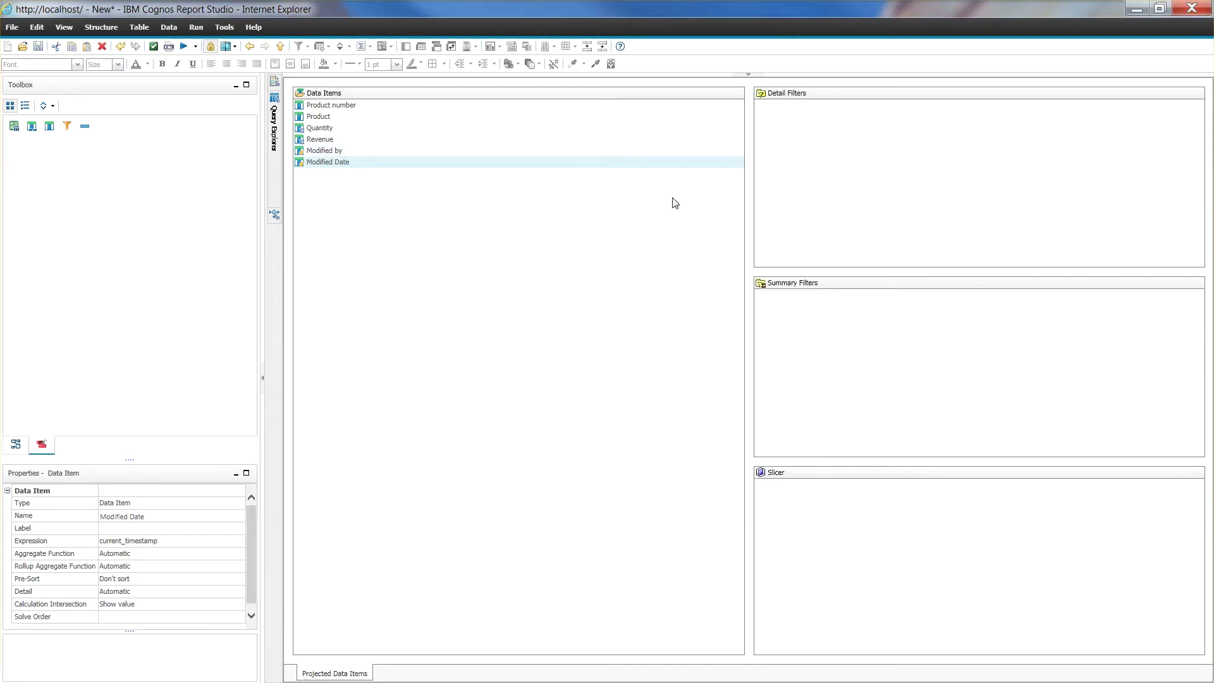
click(281, 46)
Step: Create Query2 containing the ProductID, User and Comments columns
drag(14, 126, 346, 208)
double_click(315, 162)
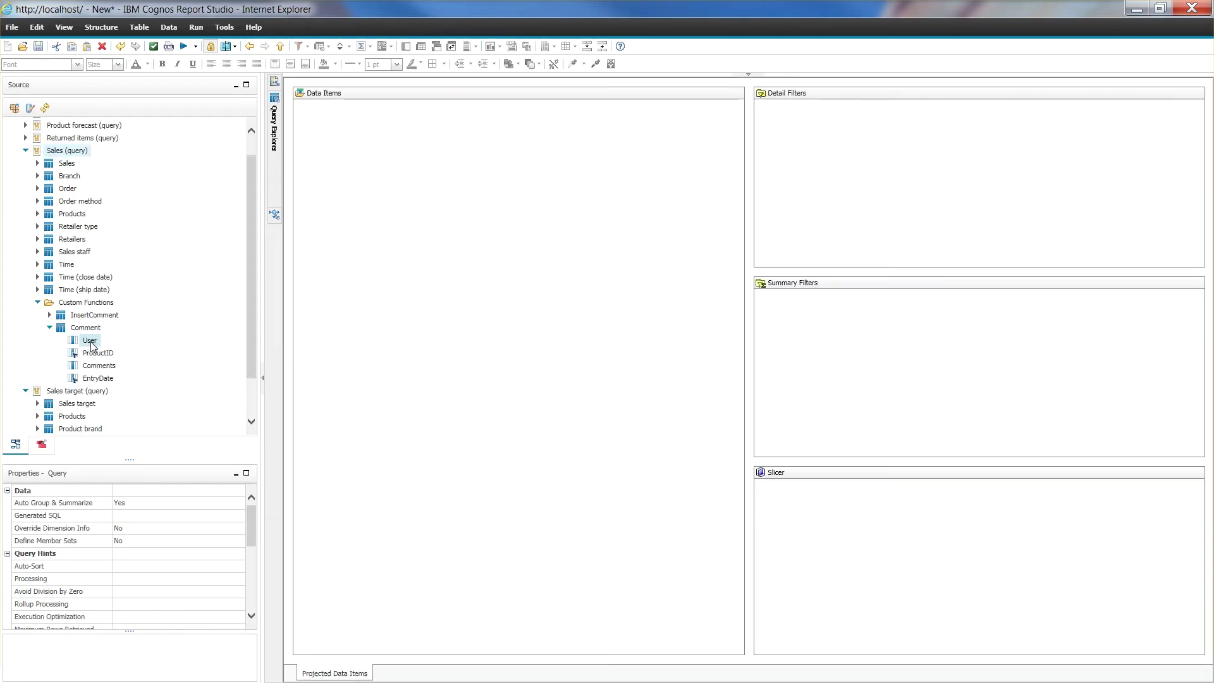
drag(96, 353, 514, 357)
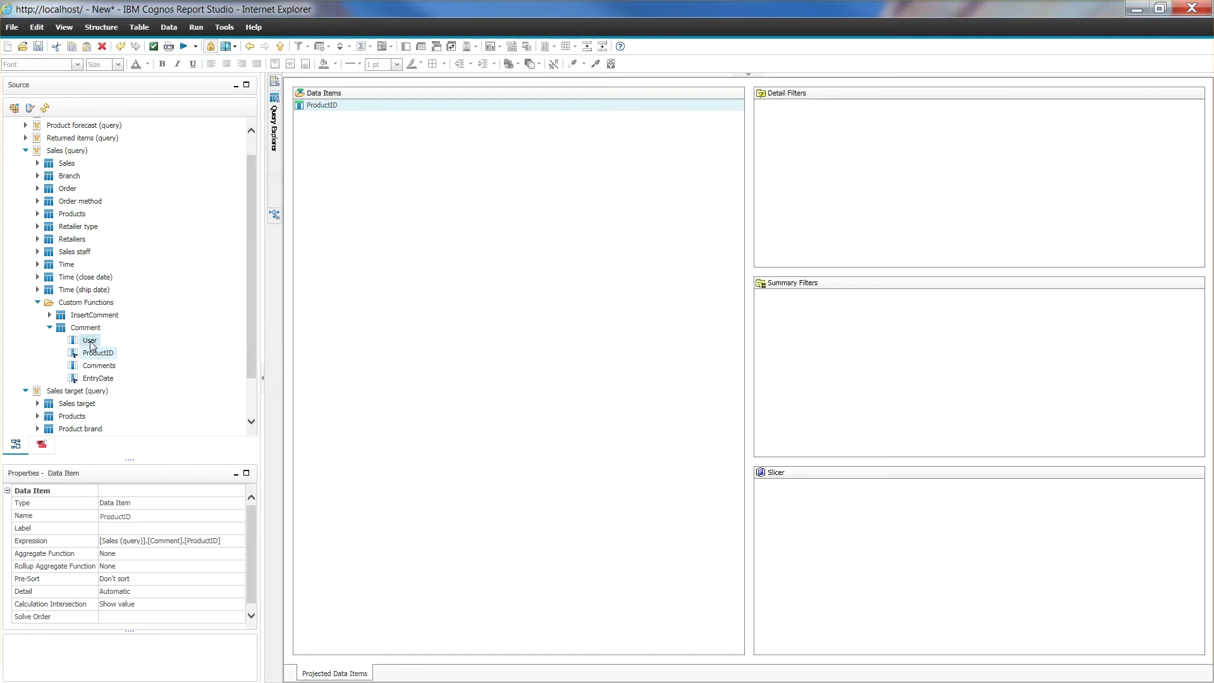
drag(90, 343, 396, 396)
drag(99, 366, 430, 436)
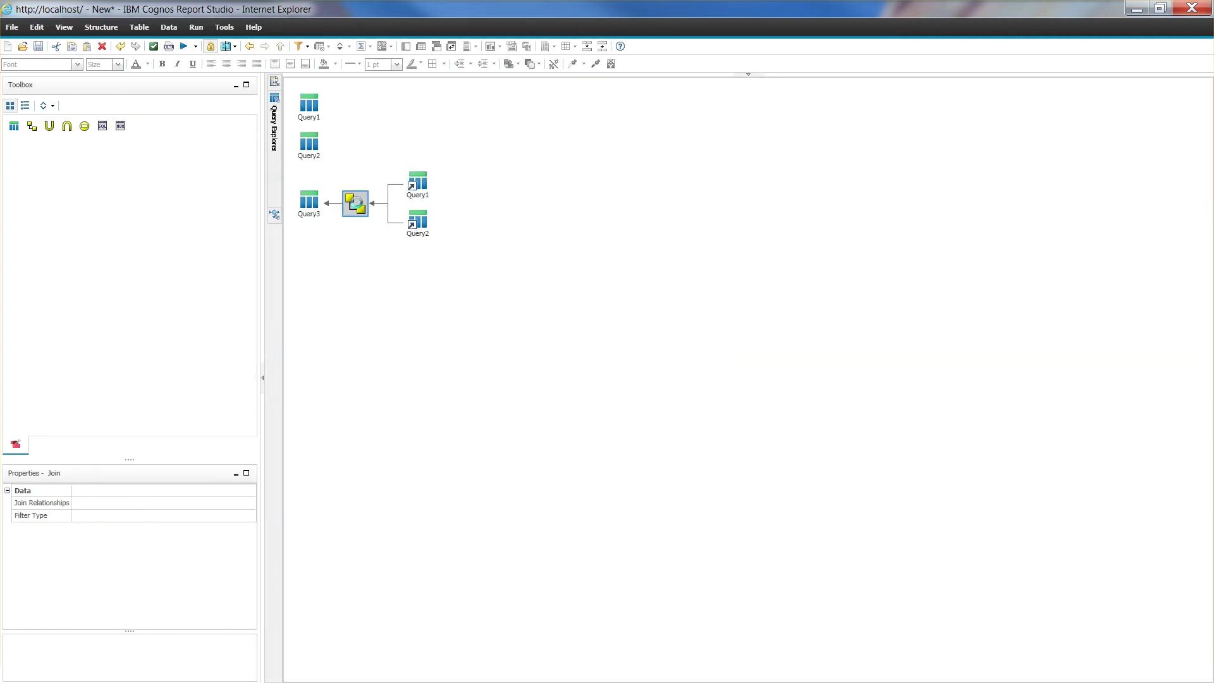
Step: Join Query1's Product number to Query2's ProductID as an outer join with 0..n cardinality
double_click(355, 204)
click(608, 236)
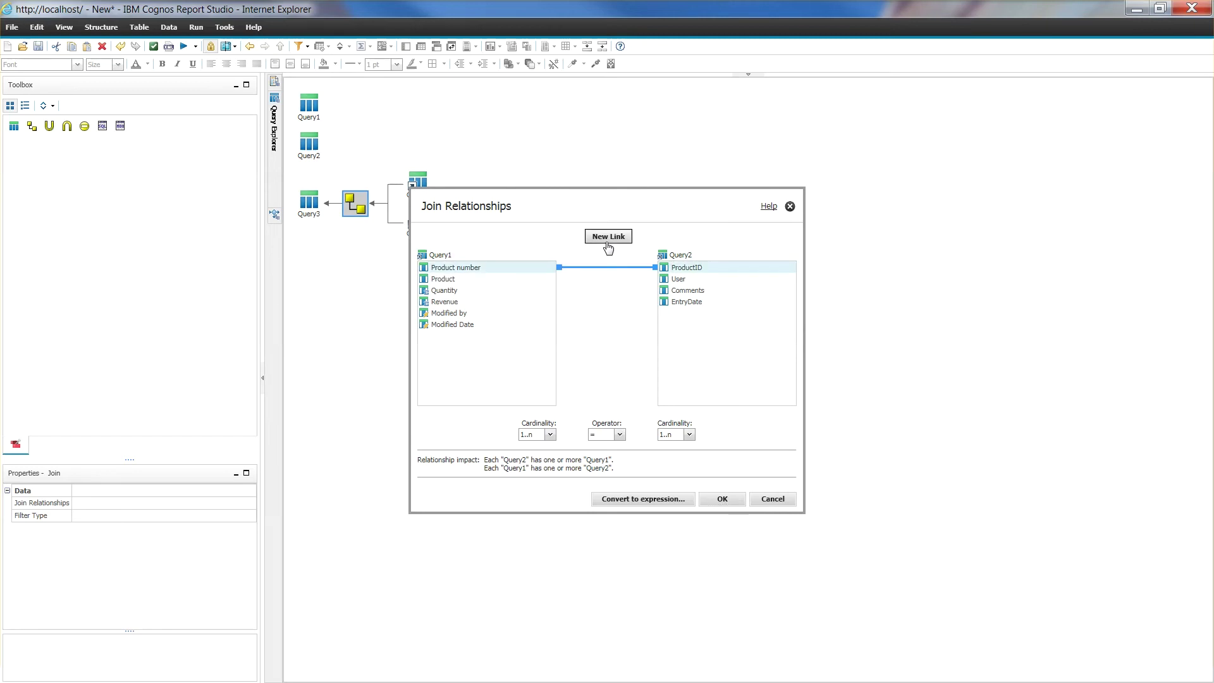
click(689, 435)
click(681, 469)
click(723, 499)
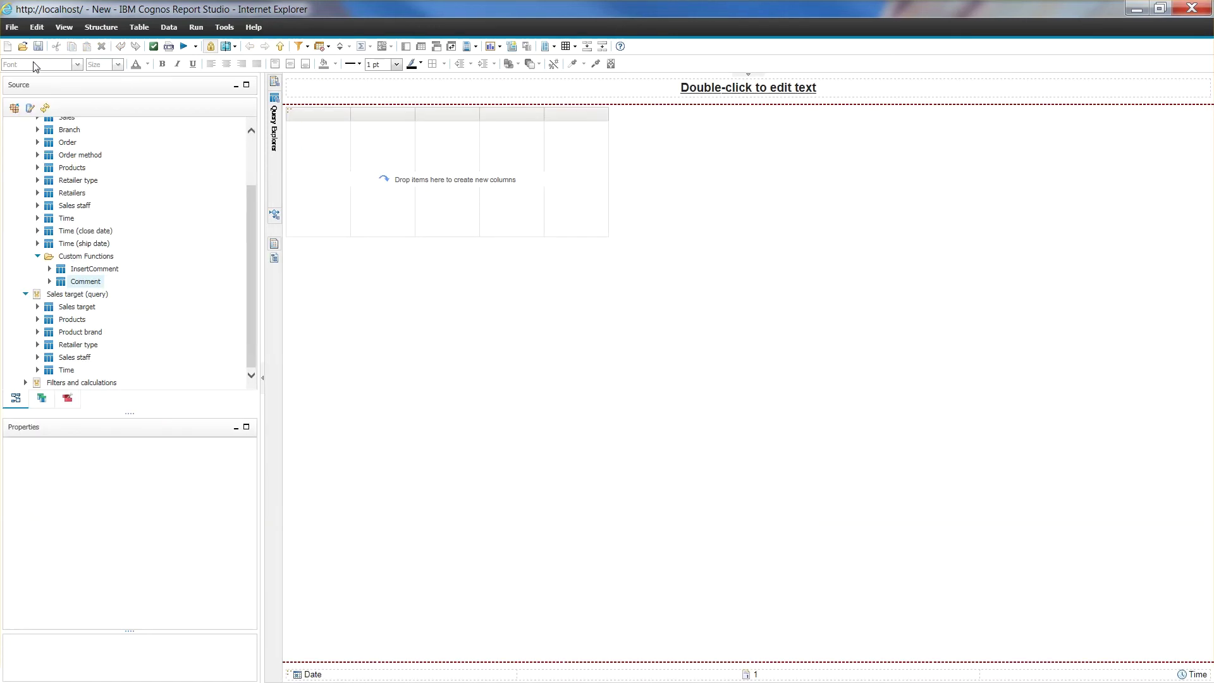
Step: Start a new blank list report
click(12, 27)
click(22, 47)
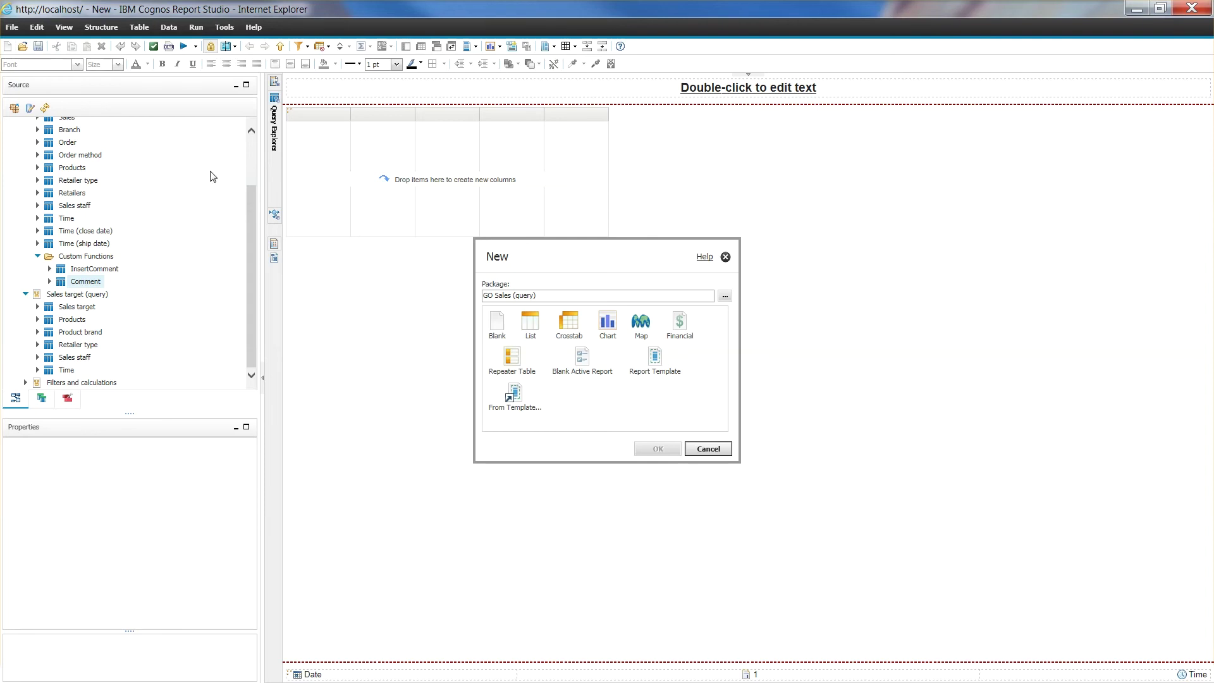
click(530, 325)
double_click(530, 325)
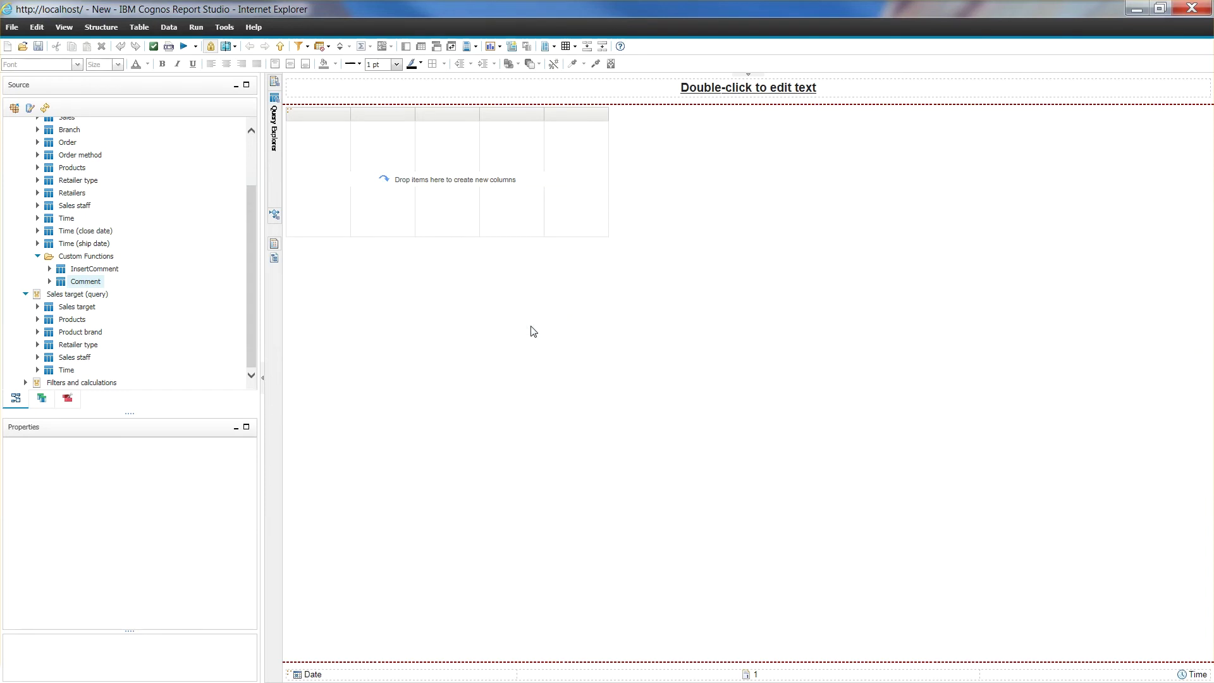
Step: Fill the list with InsertComment's ProductID, USER, Comments and EntryDate columns
click(49, 270)
drag(97, 282, 382, 228)
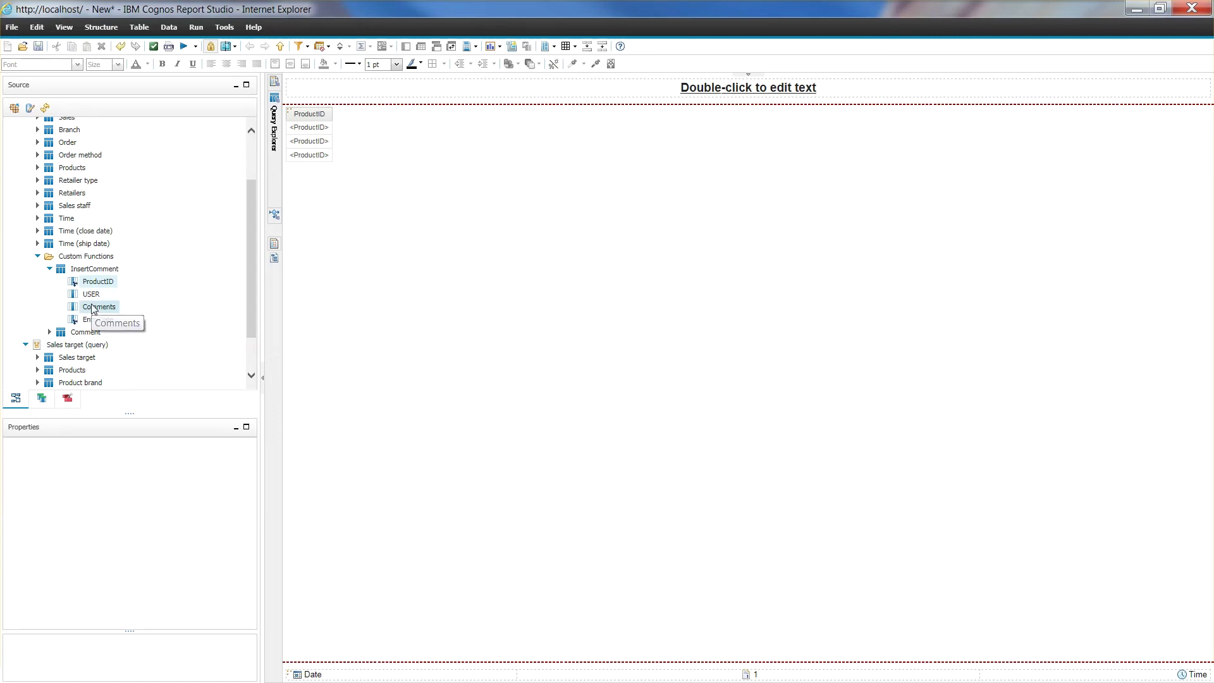
shift+click(98, 319)
drag(98, 319, 349, 146)
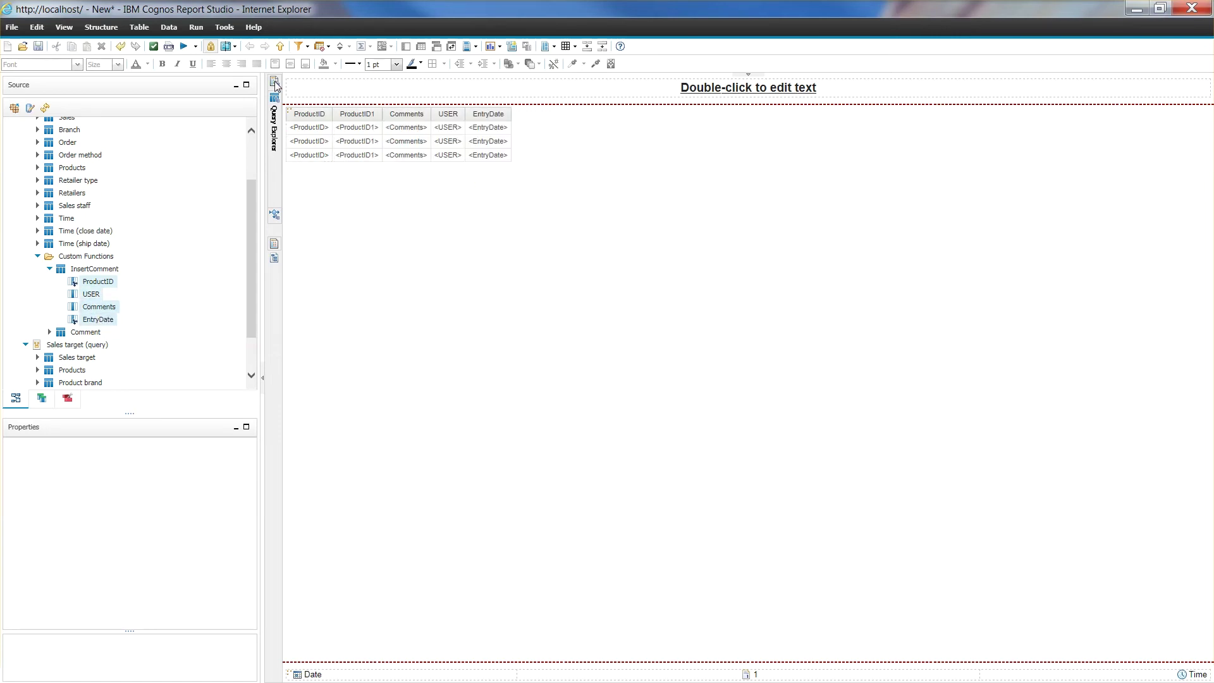
Step: Add a prompt page with a text box prompt using the existing Comment parameter
mouse_move(275, 86)
click(334, 119)
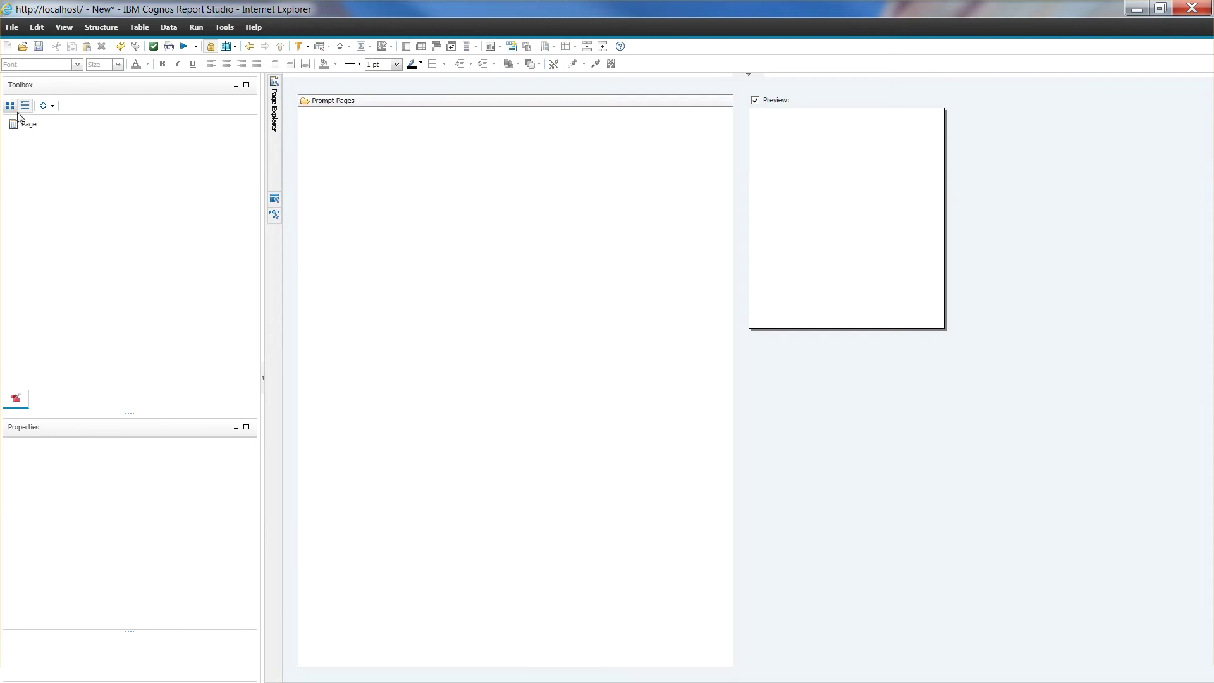
drag(21, 121, 333, 122)
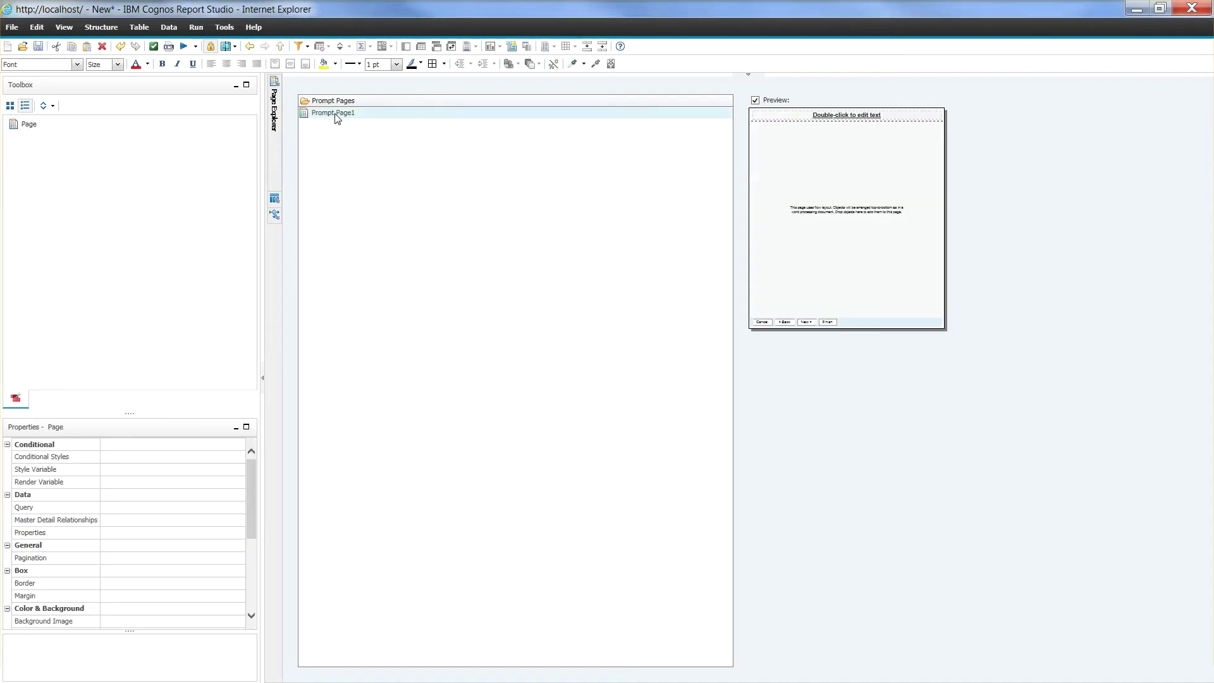
double_click(337, 117)
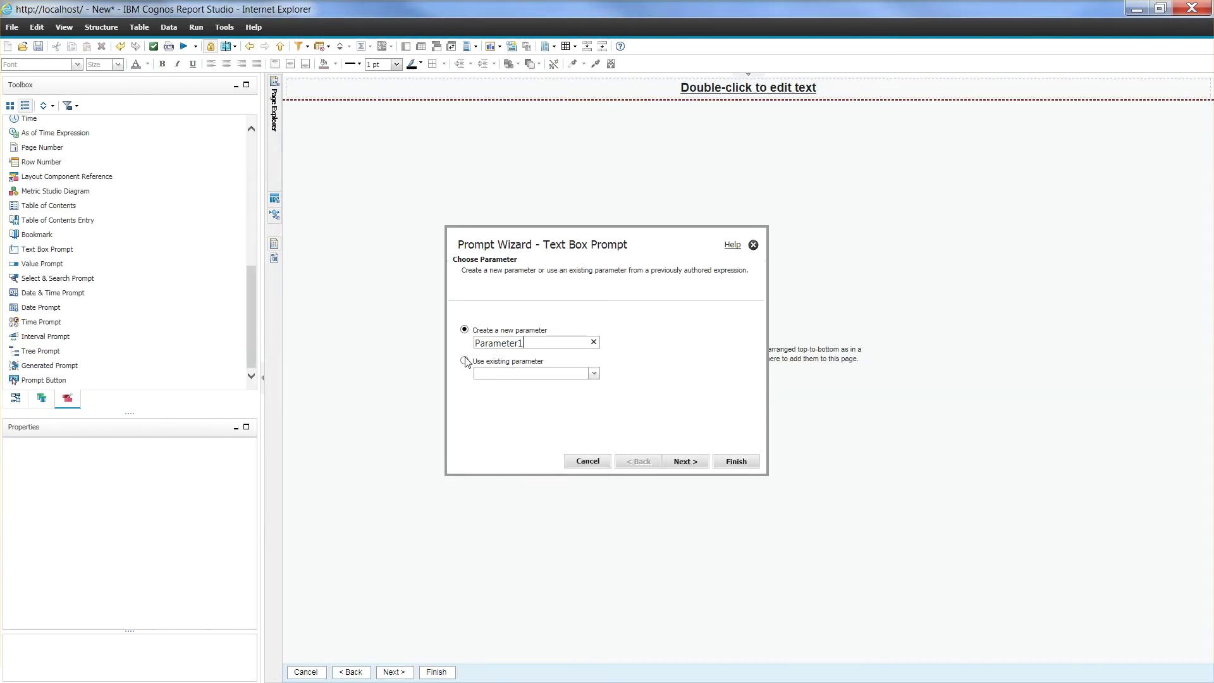
click(465, 361)
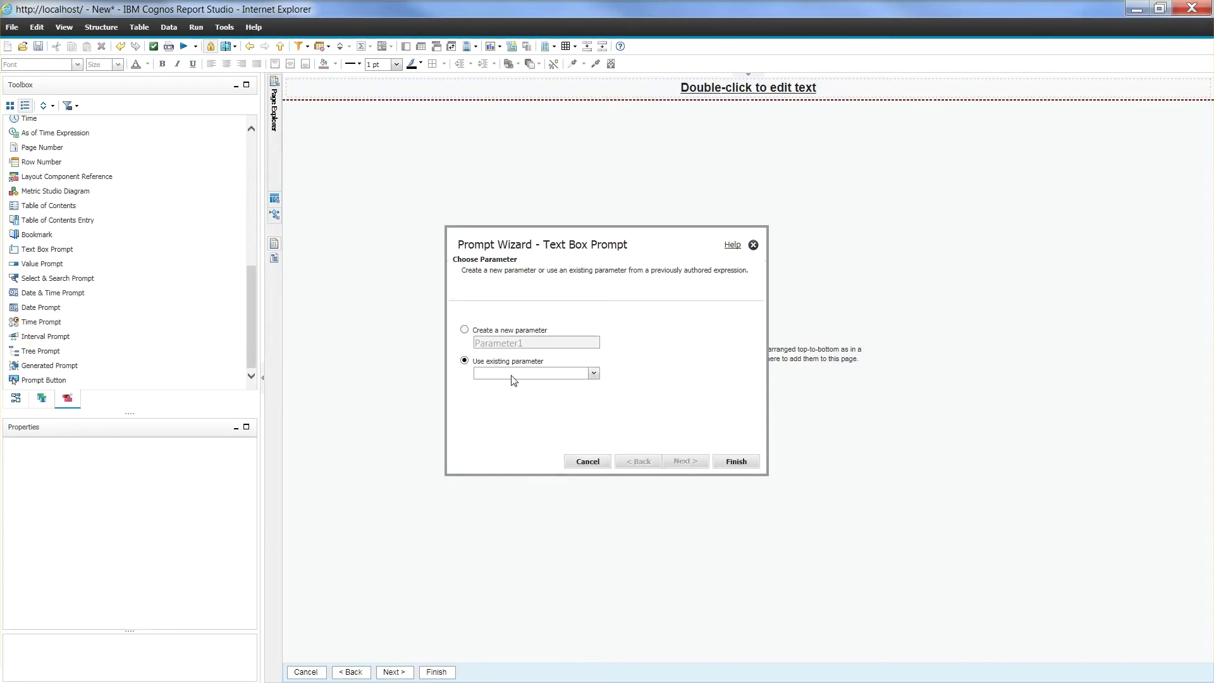
click(510, 374)
click(516, 422)
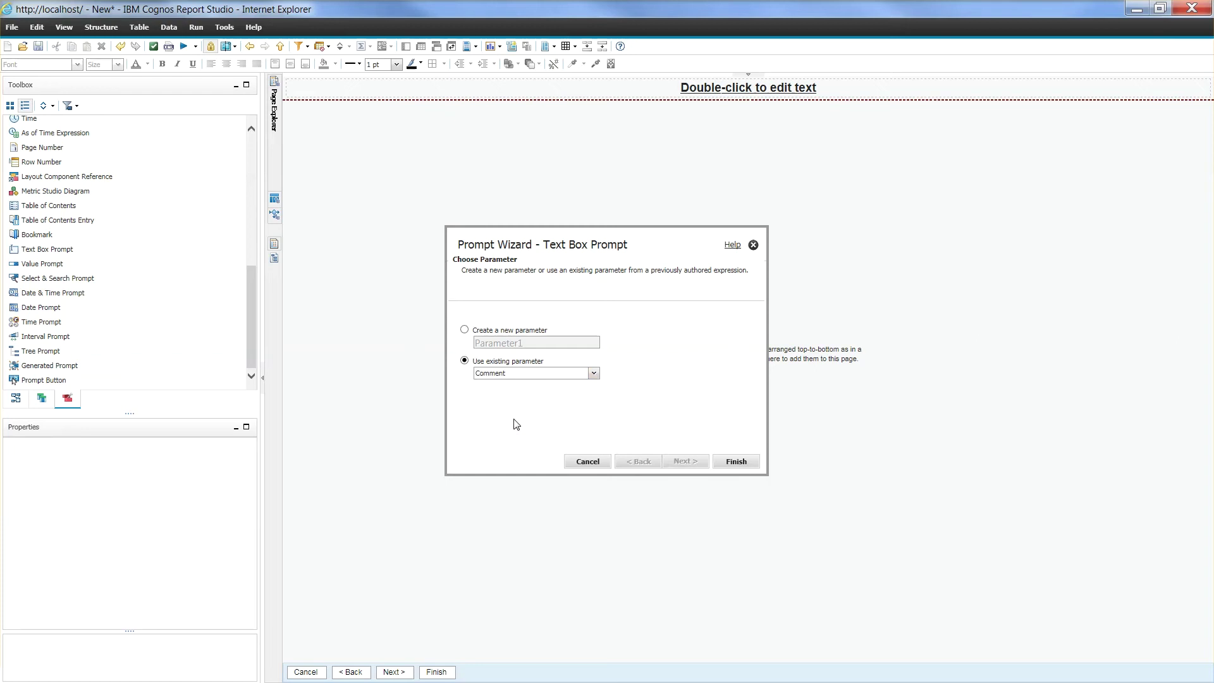
click(735, 463)
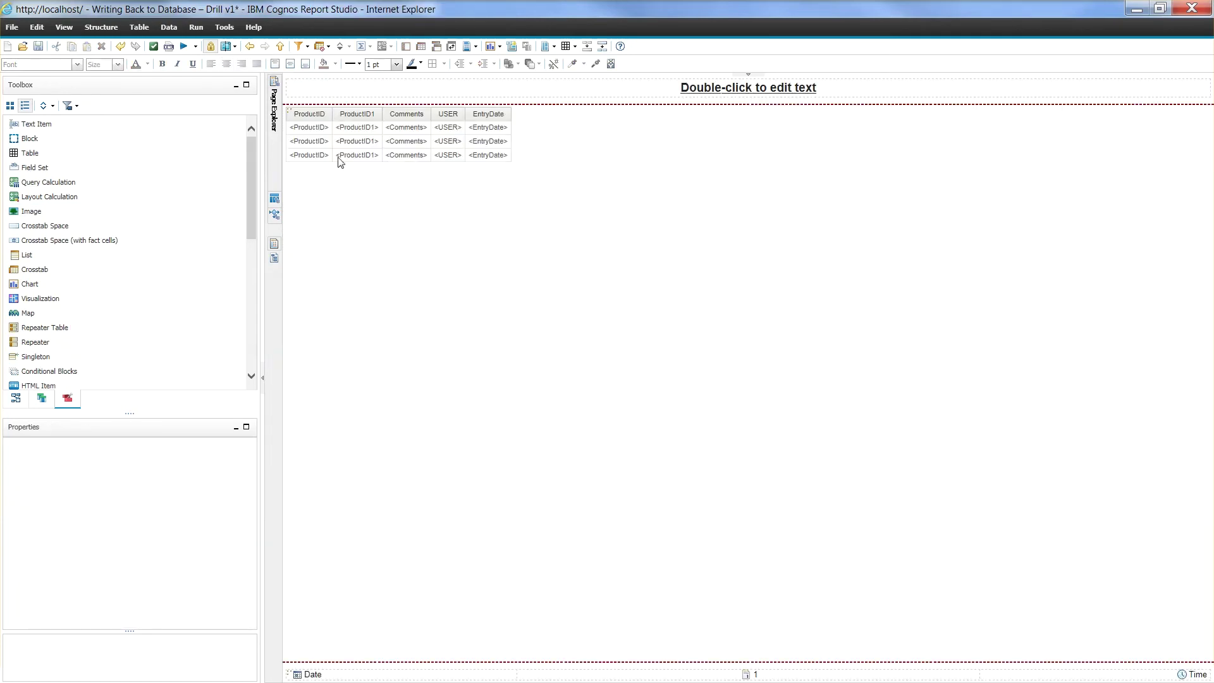
Step: Cut the ProductID1, USER and EntryDate columns from the list
click(319, 149)
click(344, 149)
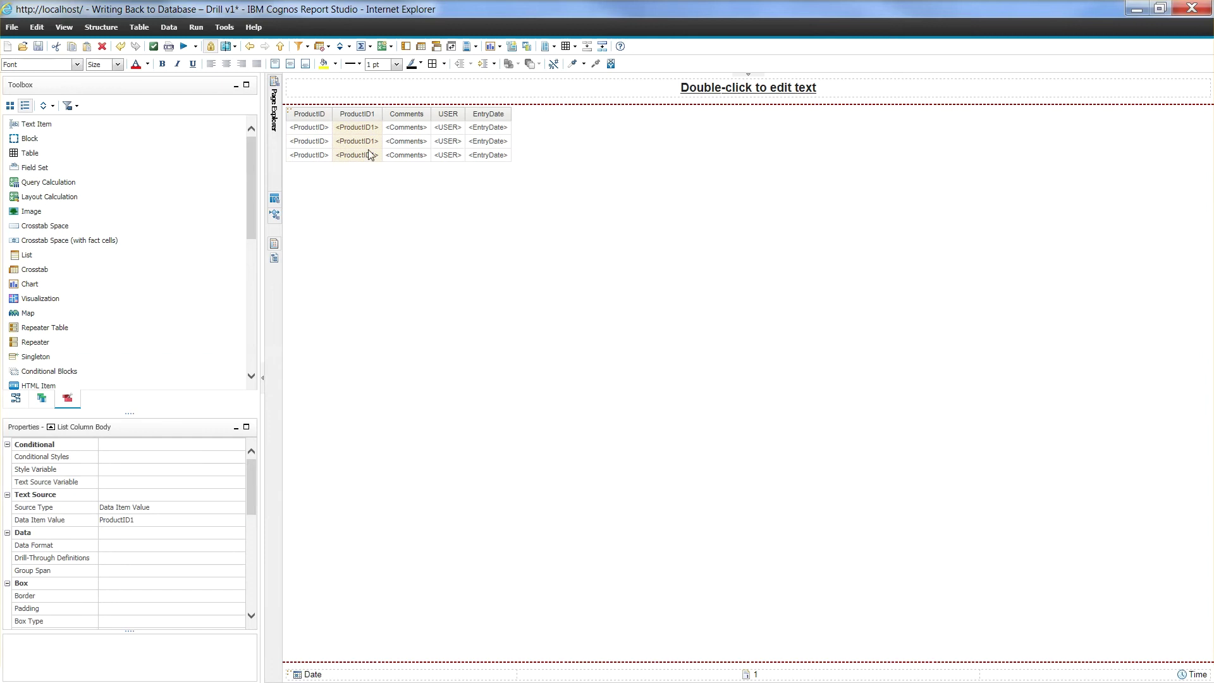
ctrl+click(493, 139)
ctrl+click(458, 135)
click(57, 46)
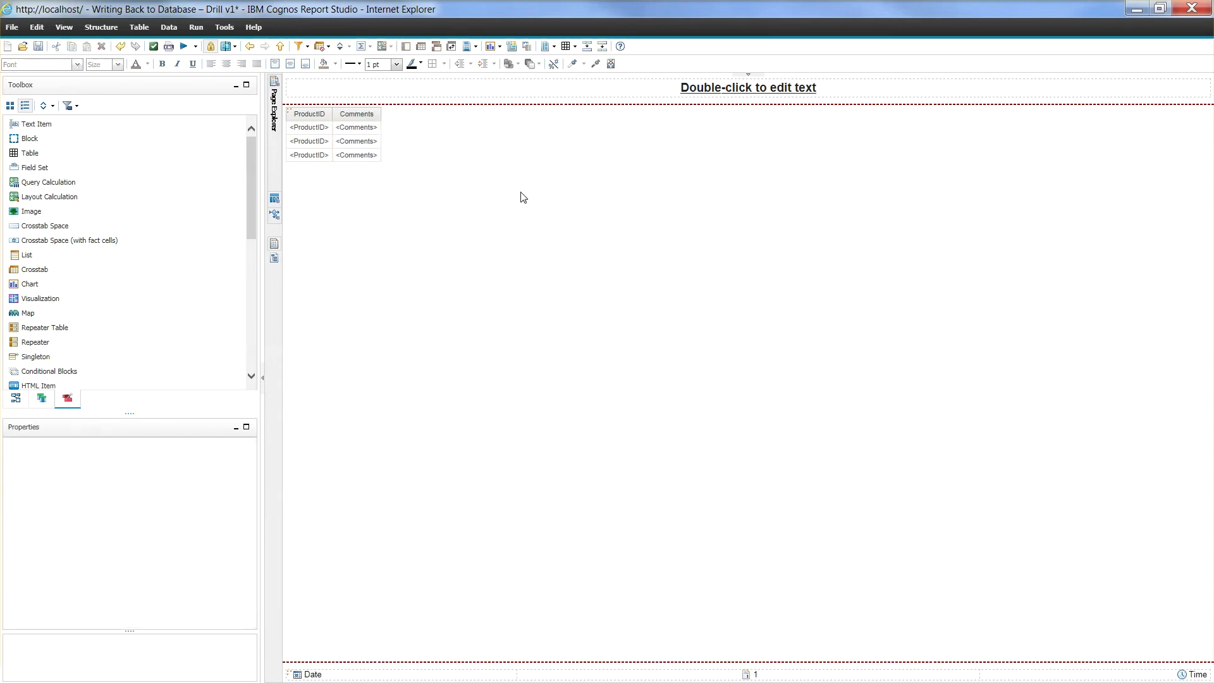
Step: Centre the list on the page and begin Save As
click(597, 222)
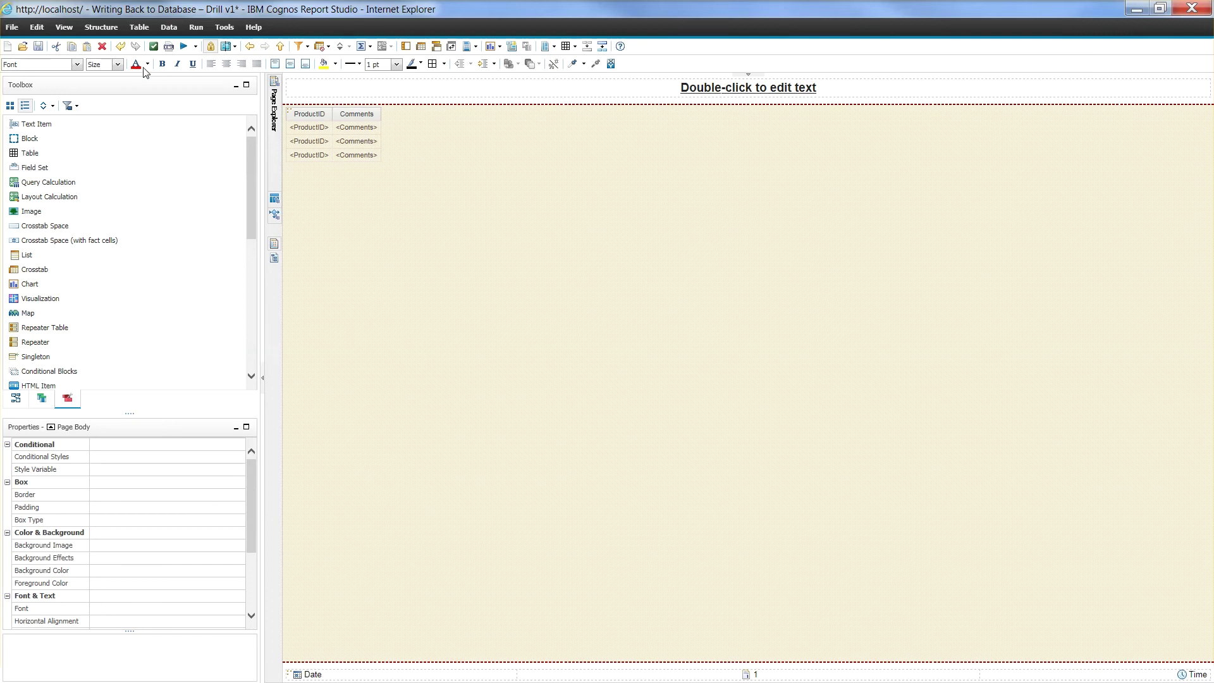
click(227, 64)
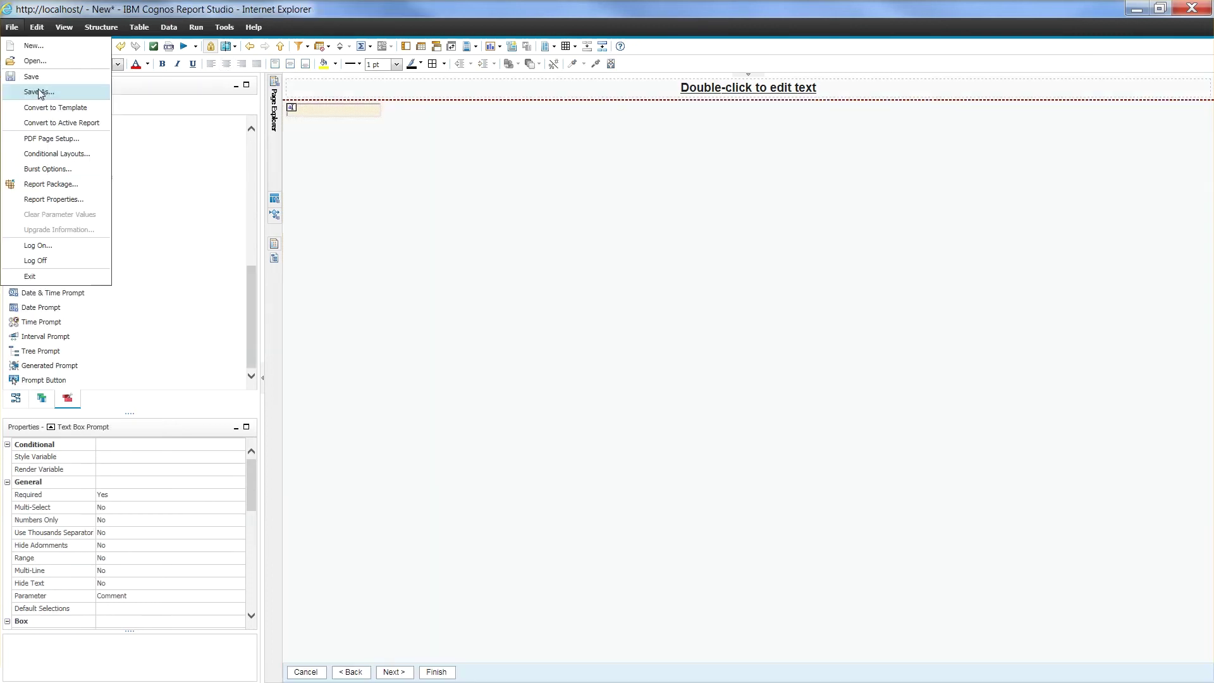
click(41, 92)
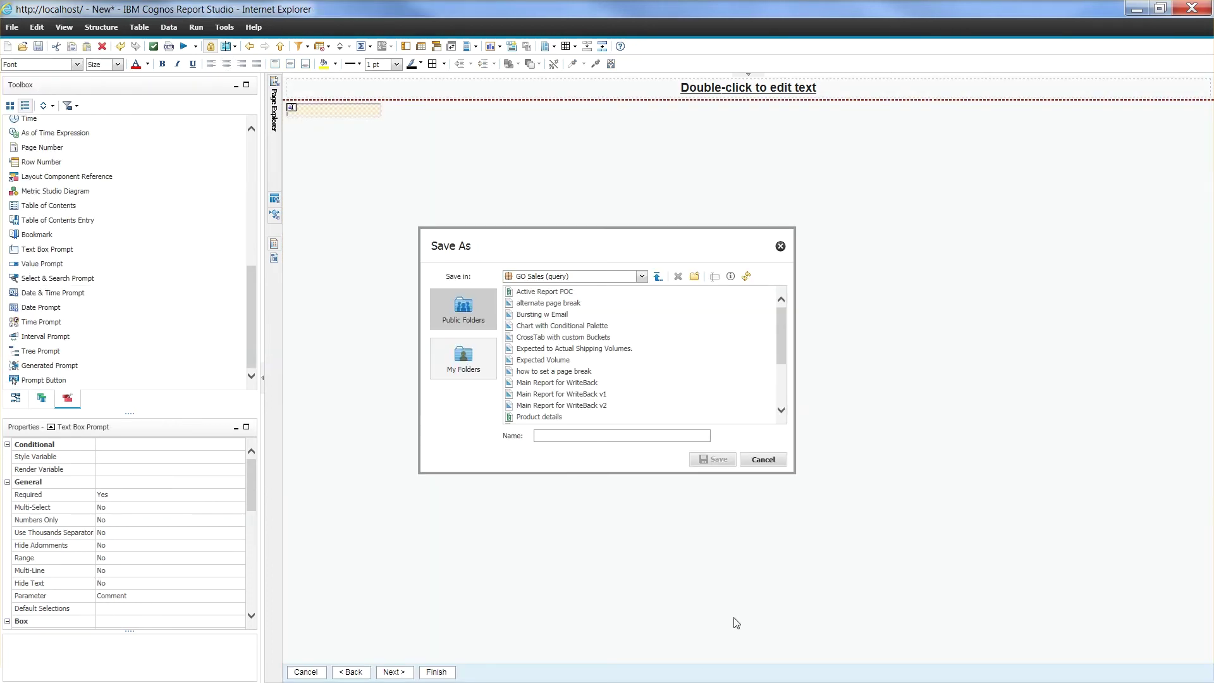
Step: Save the drill report as 'Writing Back to Database – Drill v1'
scroll(776, 349, down, 3)
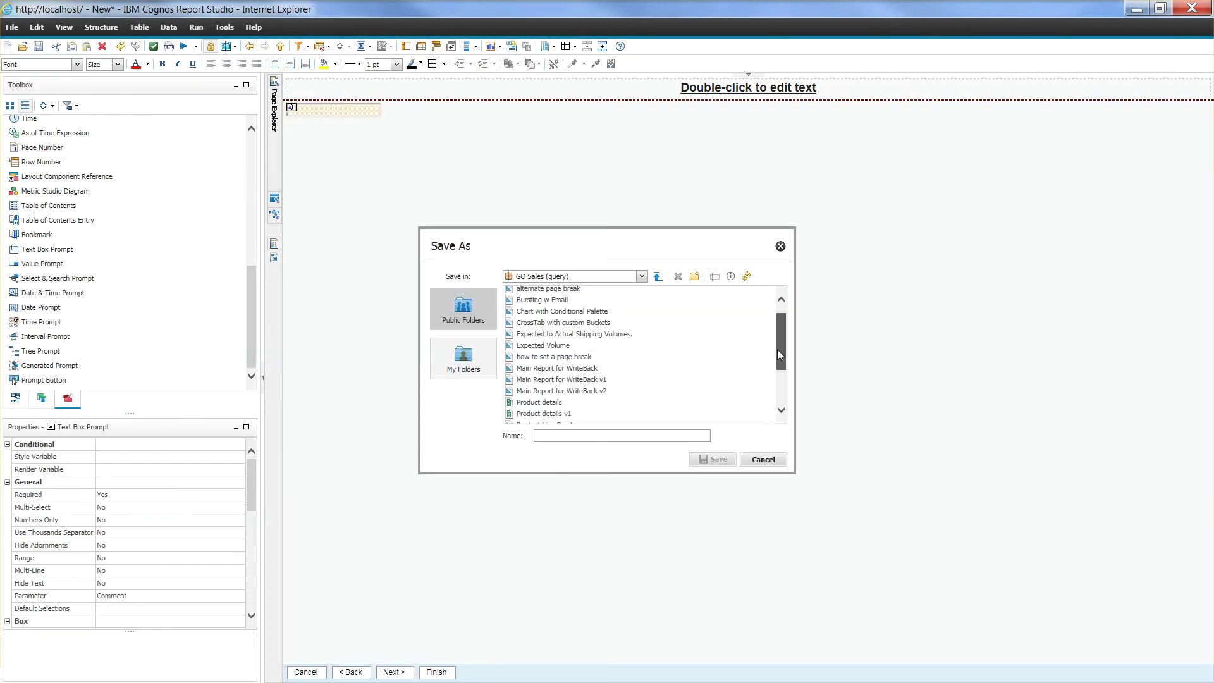
click(689, 418)
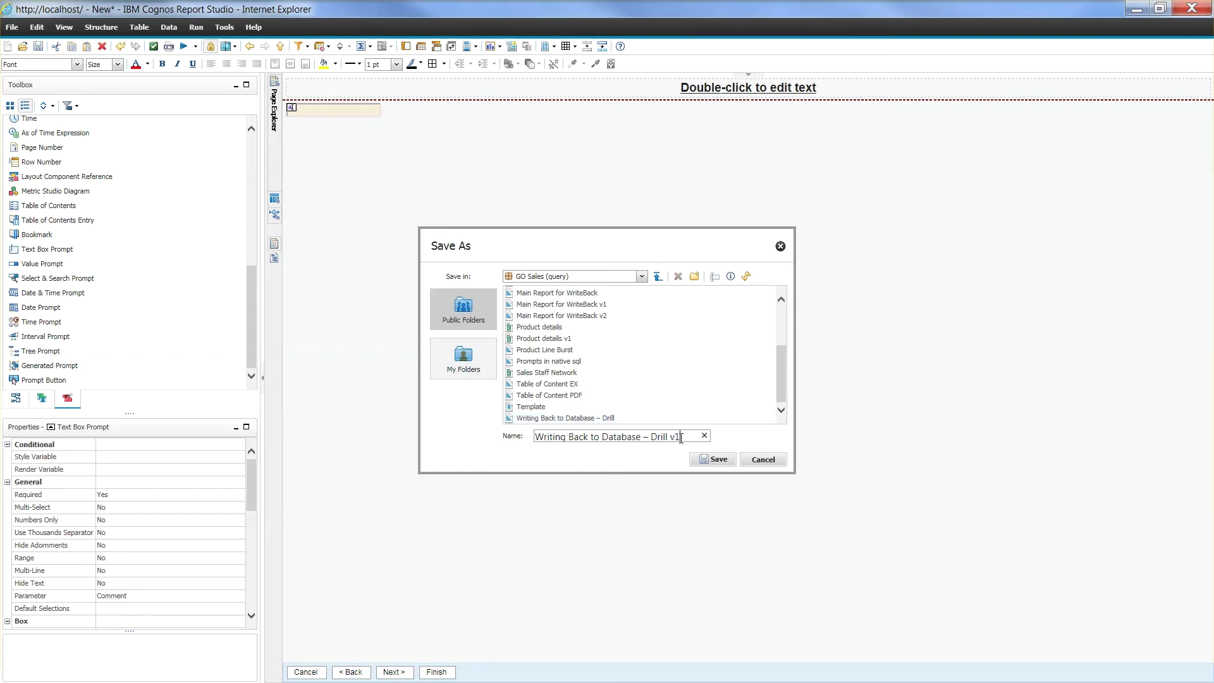
click(709, 464)
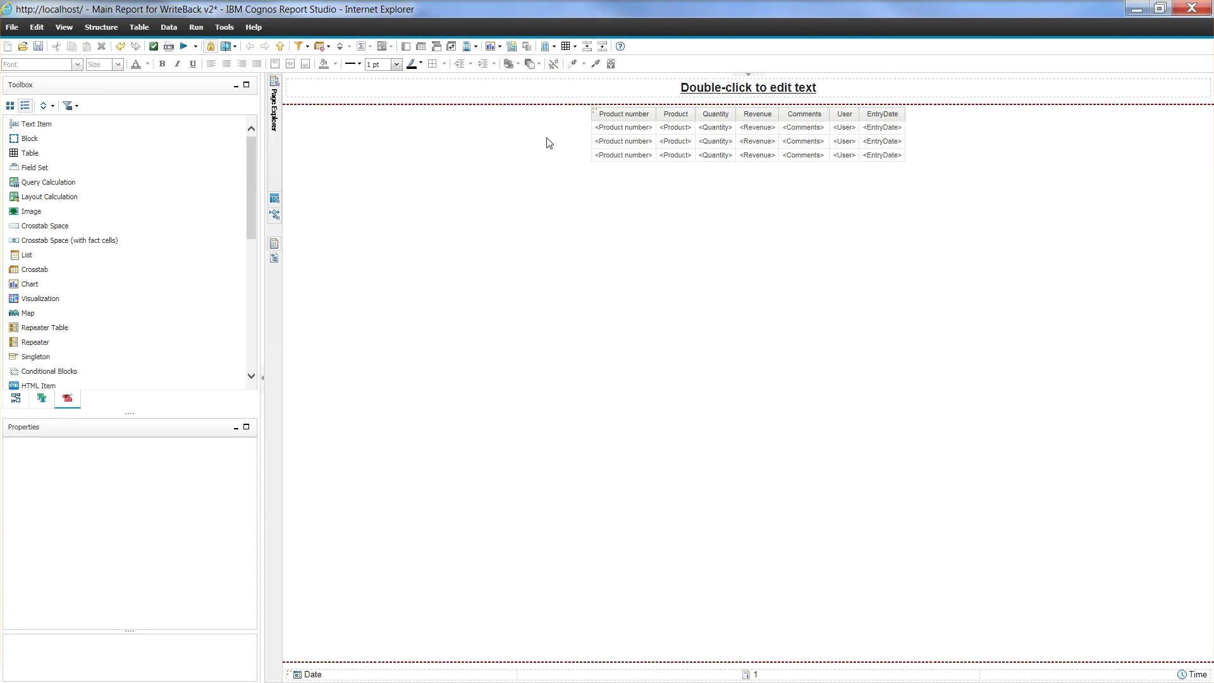
Step: Unlock the layout and insert a text item after Comments in the list
click(210, 46)
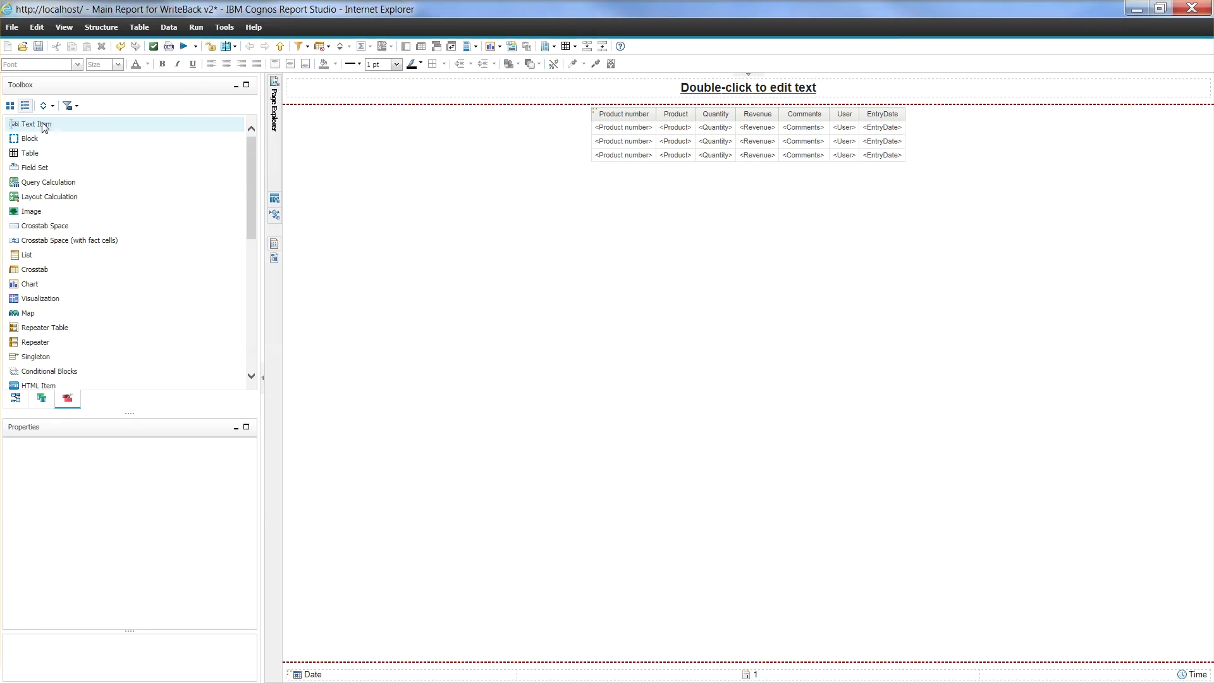
drag(41, 123, 827, 128)
click(651, 390)
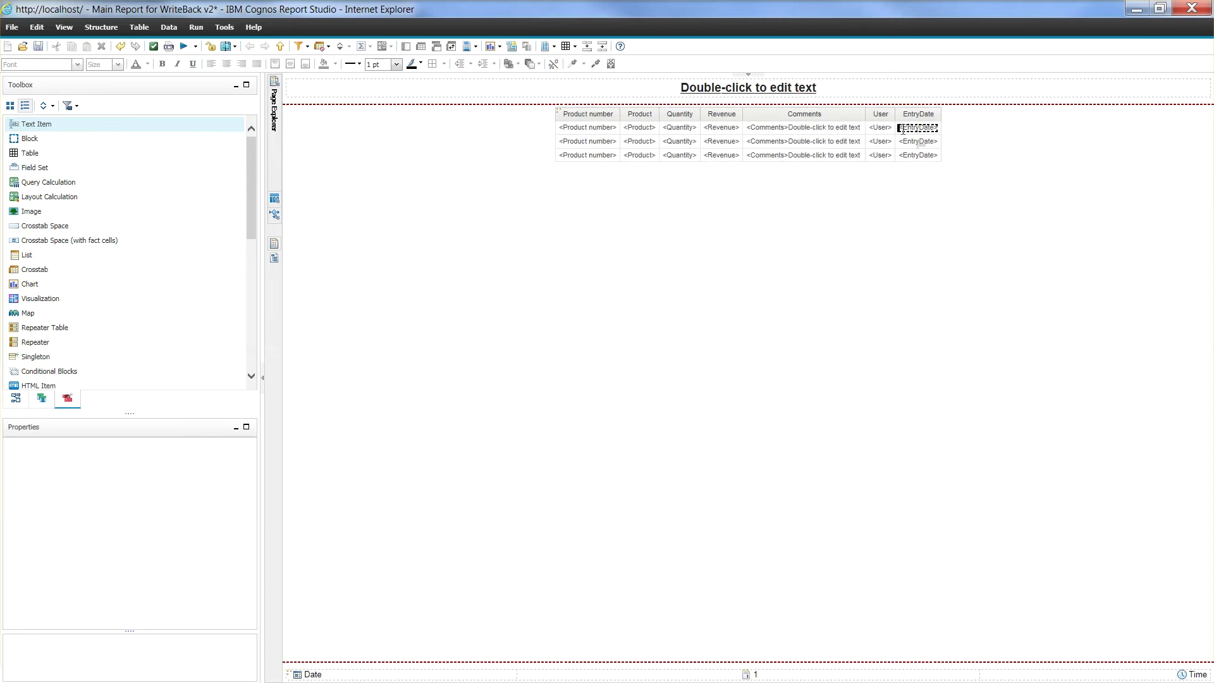
click(857, 128)
double_click(859, 129)
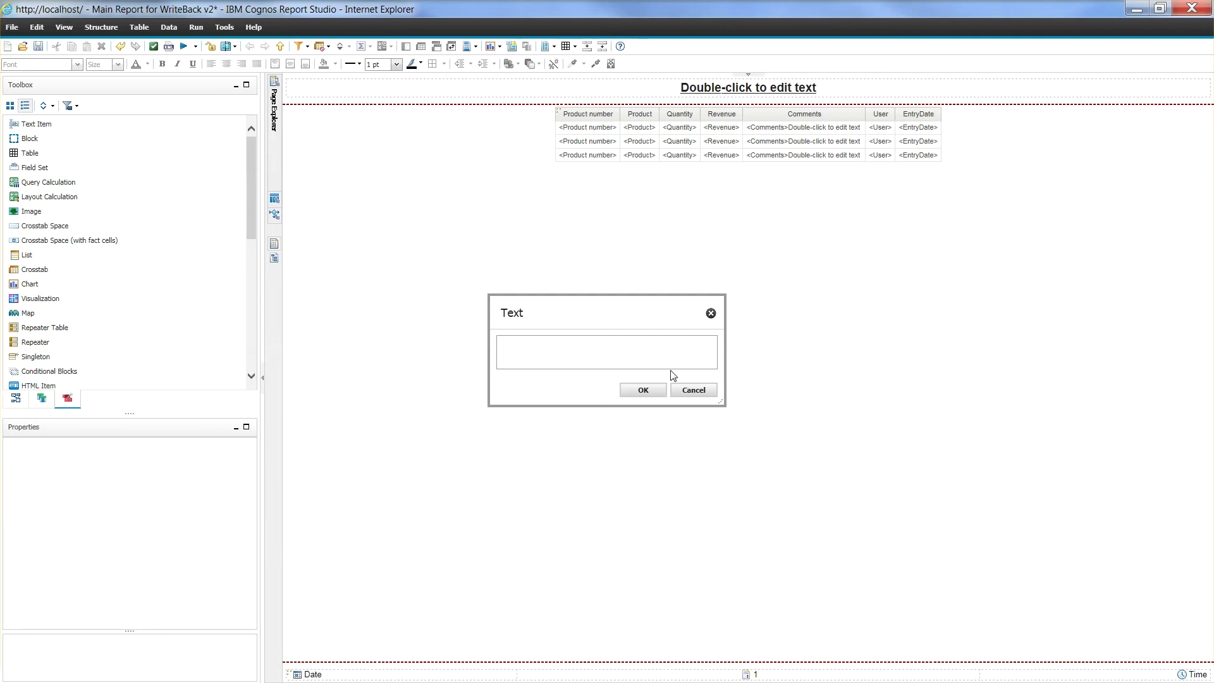
click(642, 387)
Step: Set the text item's Text property to 'Insert Comment'
click(869, 128)
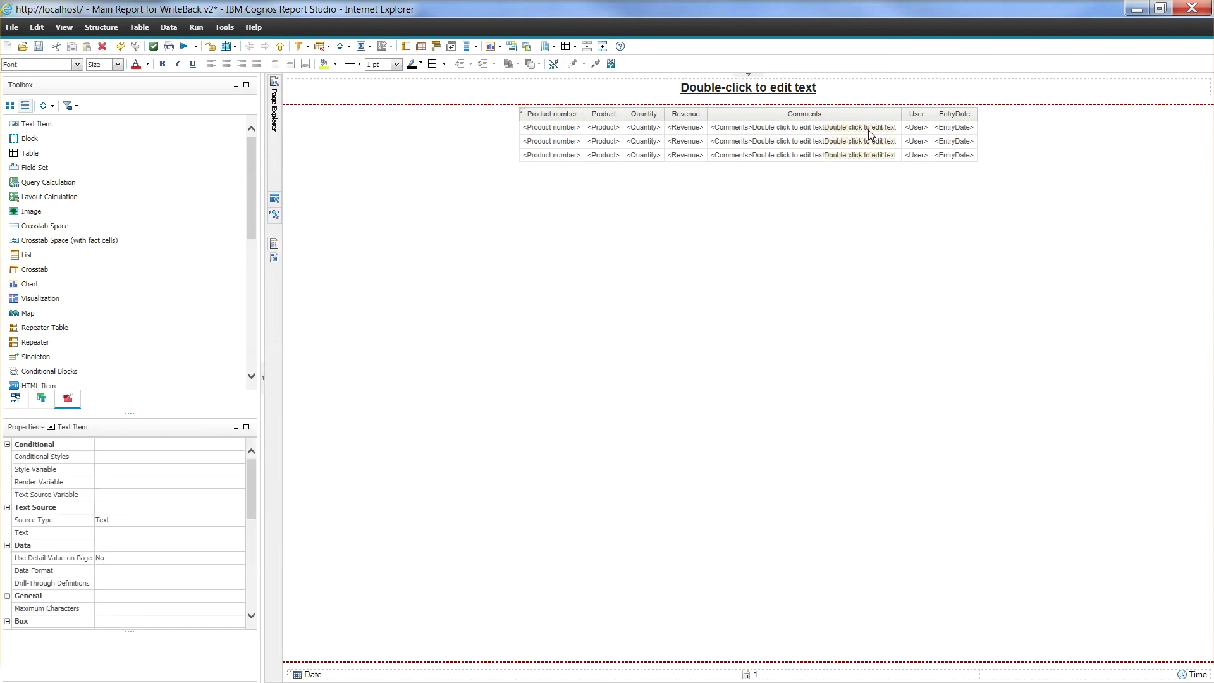
click(217, 533)
click(239, 532)
text(Insert Comment)
key(Return)
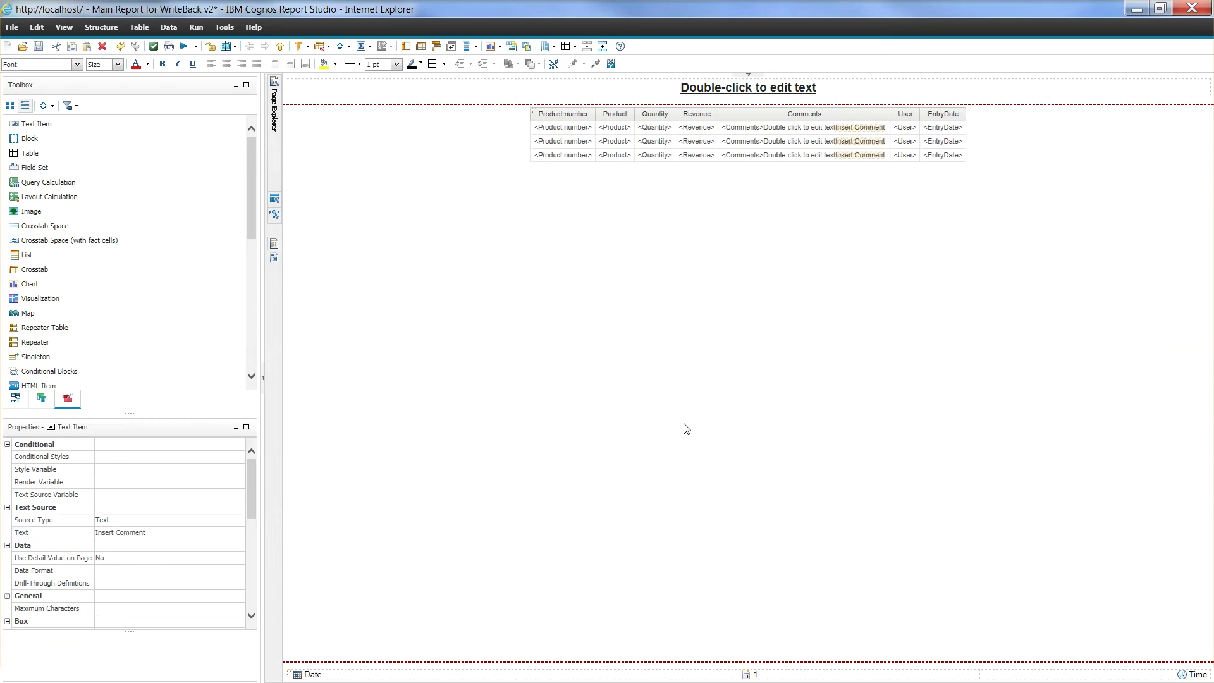
scroll(214, 572, down, 3)
Step: Add a drill-through definition targeting 'Writing Back to Database – Drill v1', opening in a new window
click(229, 549)
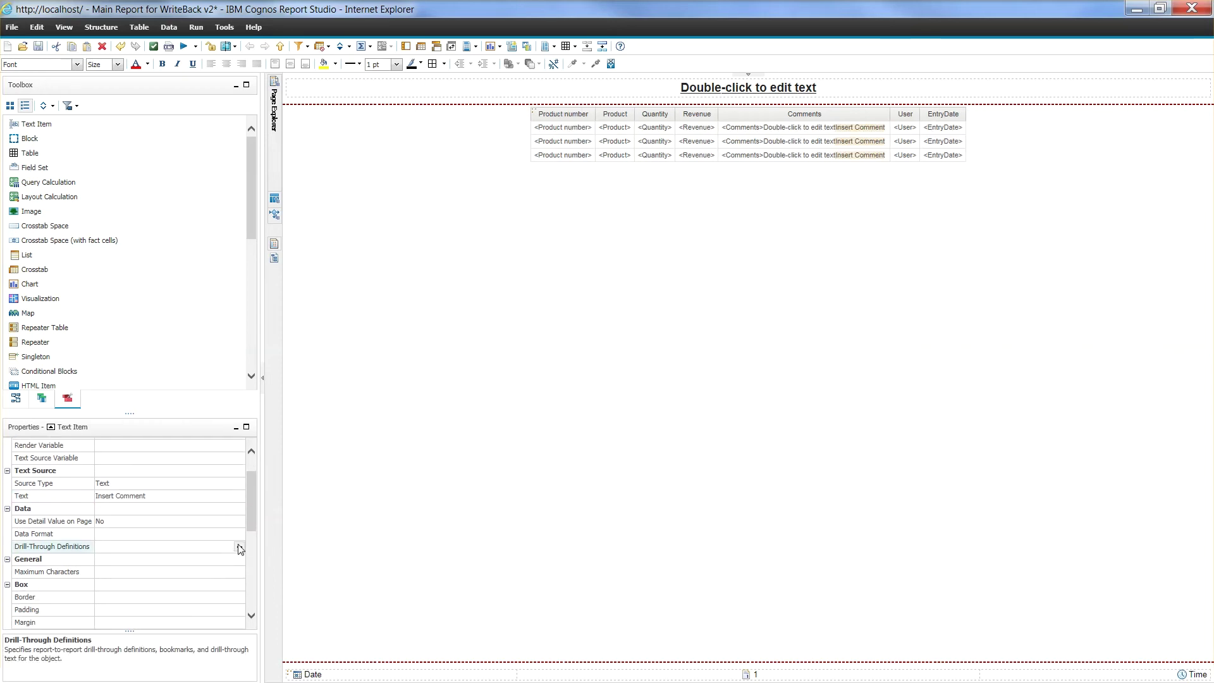
click(239, 547)
click(457, 482)
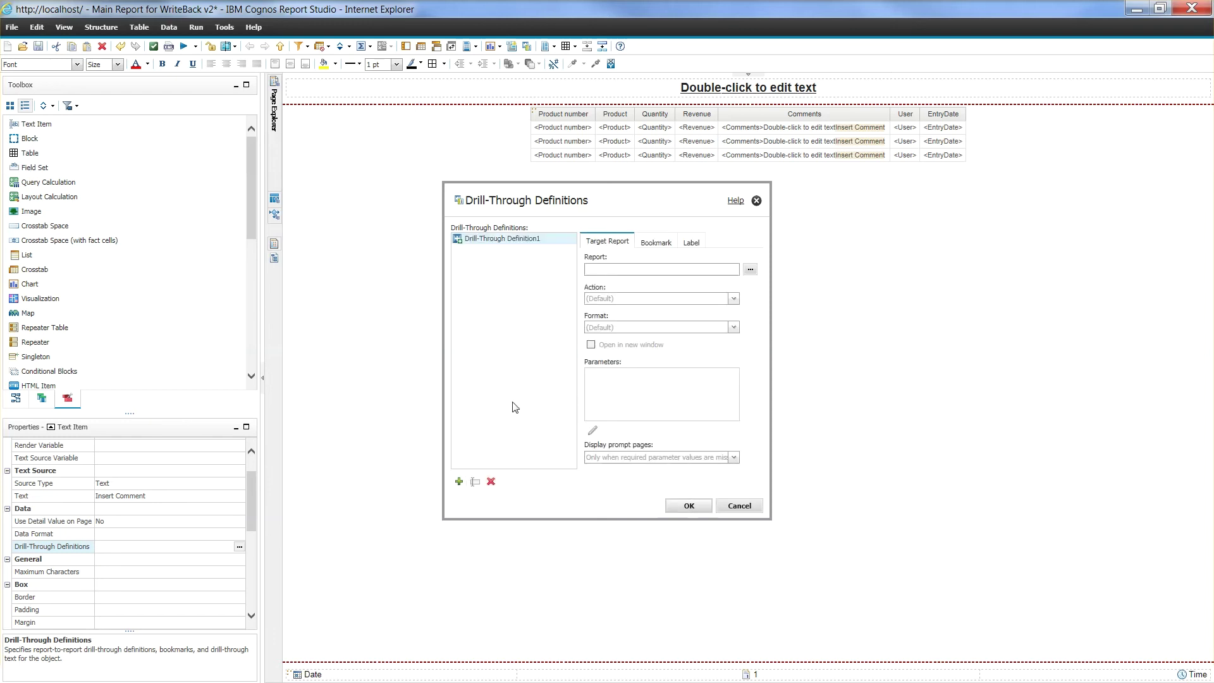
click(750, 269)
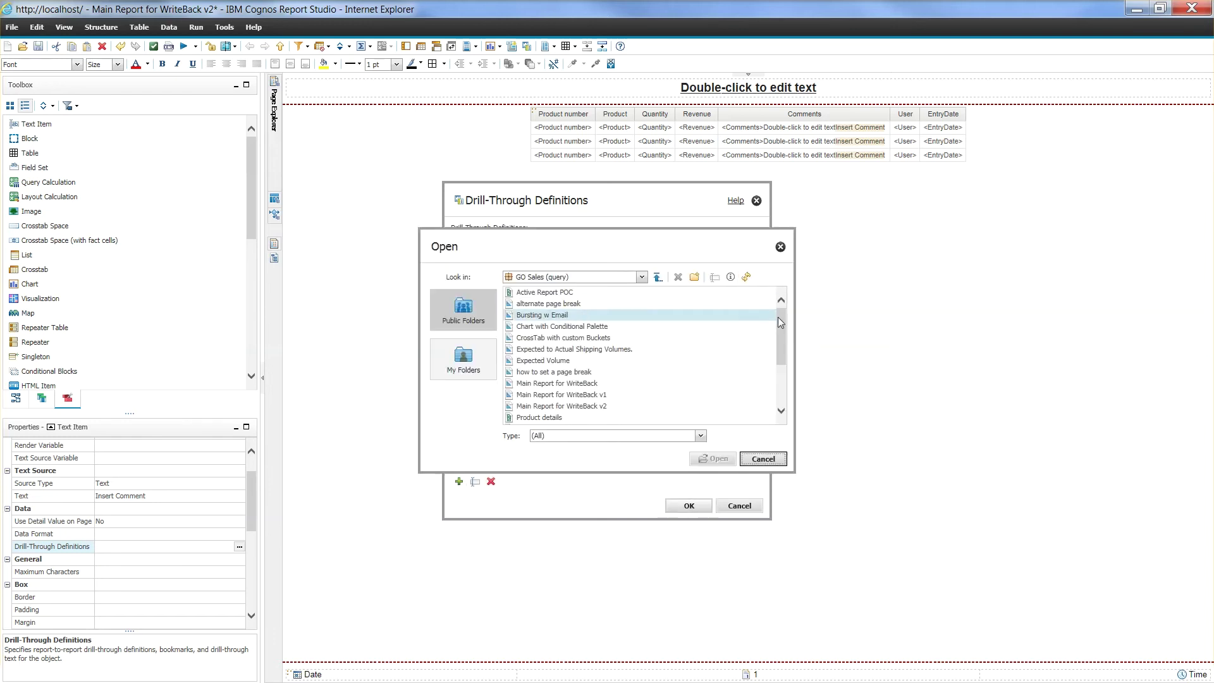
drag(779, 319, 779, 358)
click(628, 420)
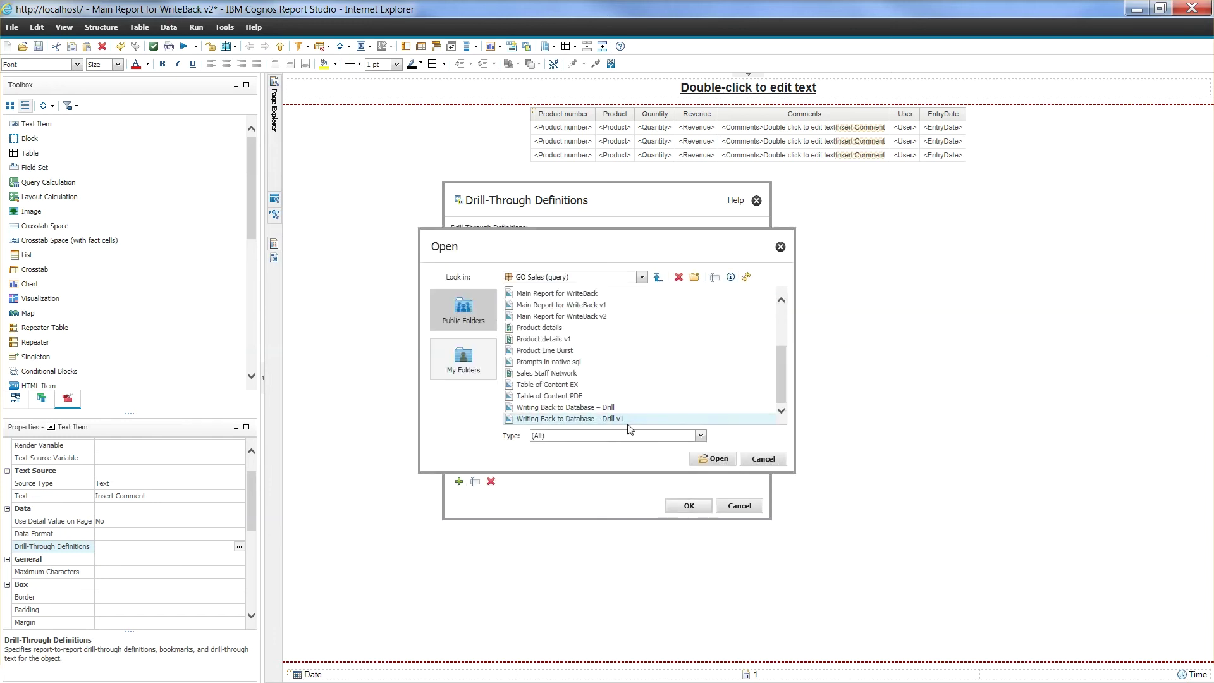
click(711, 458)
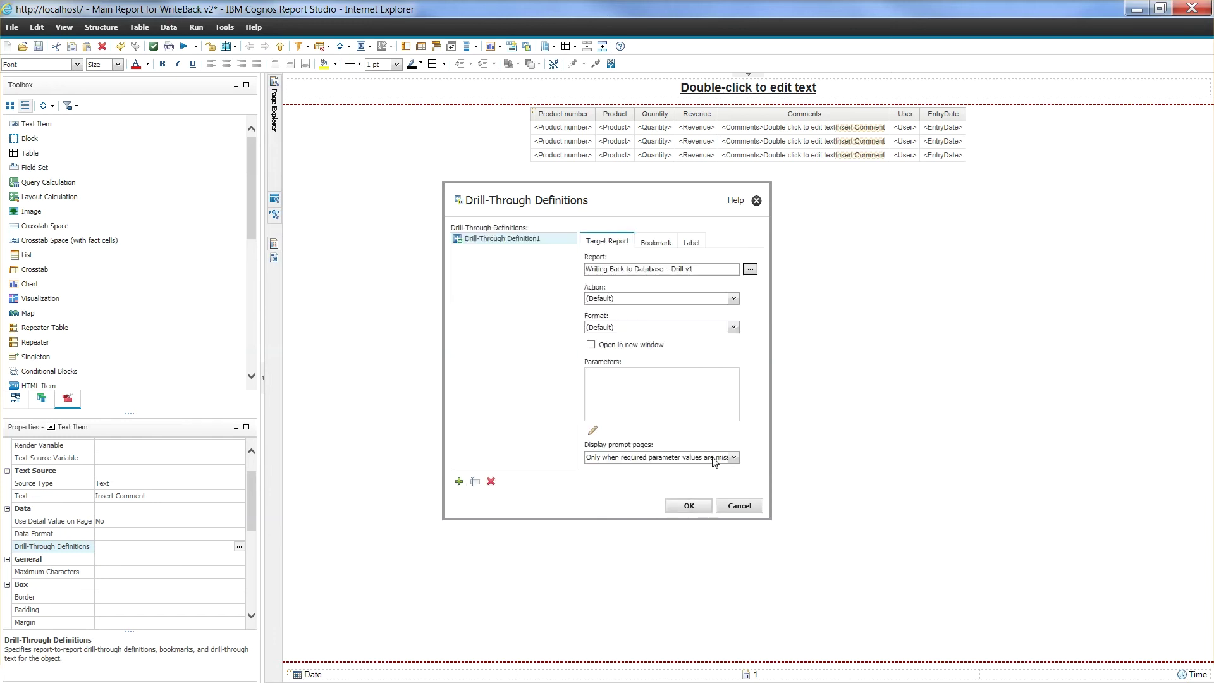
click(591, 346)
Step: Set ProdID, User and EntryDate parameters to be passed from data items
click(593, 430)
click(675, 307)
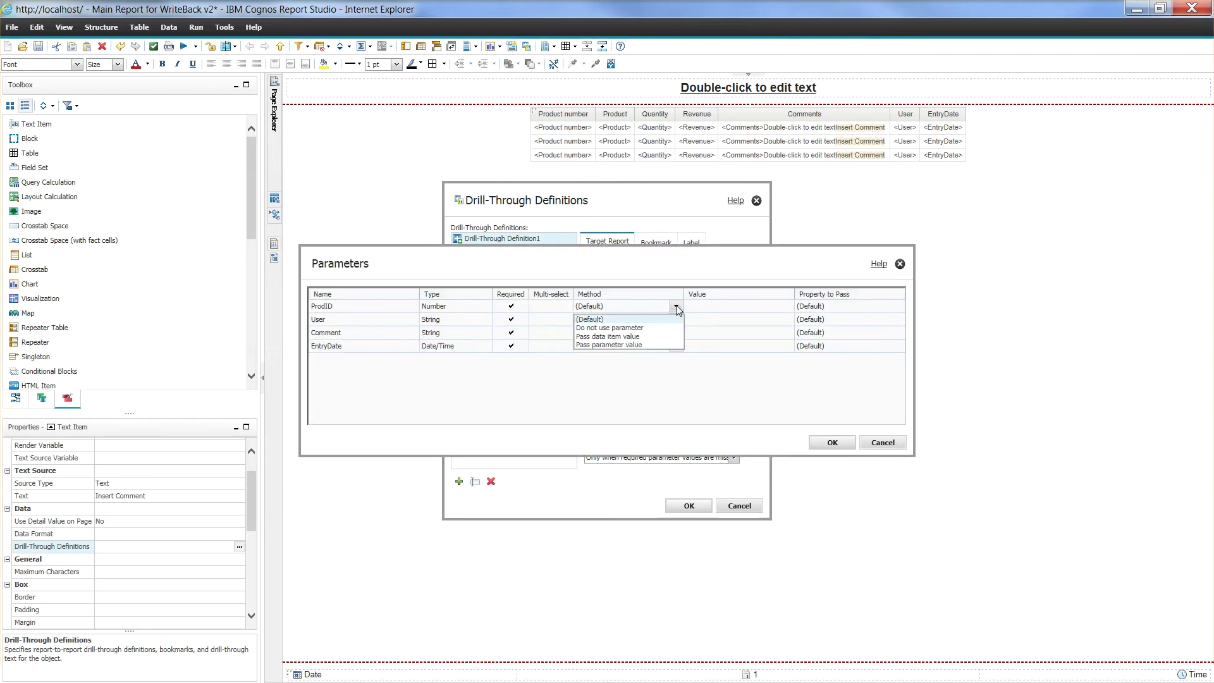
click(654, 331)
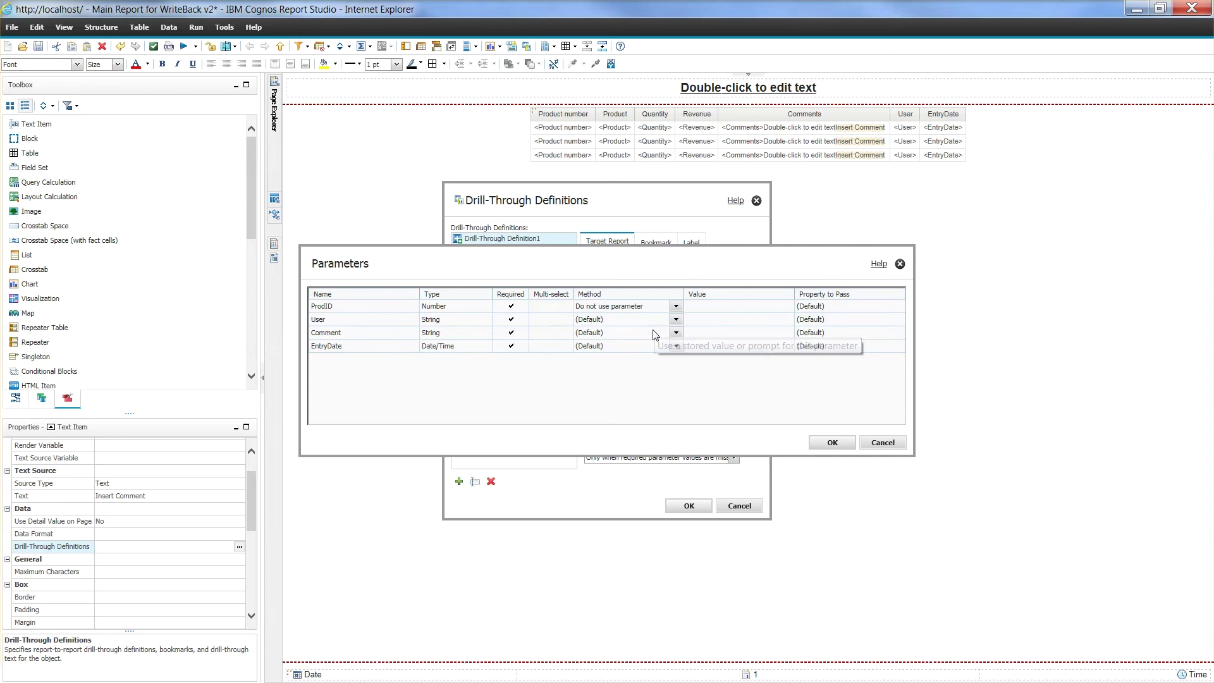
click(675, 306)
click(652, 337)
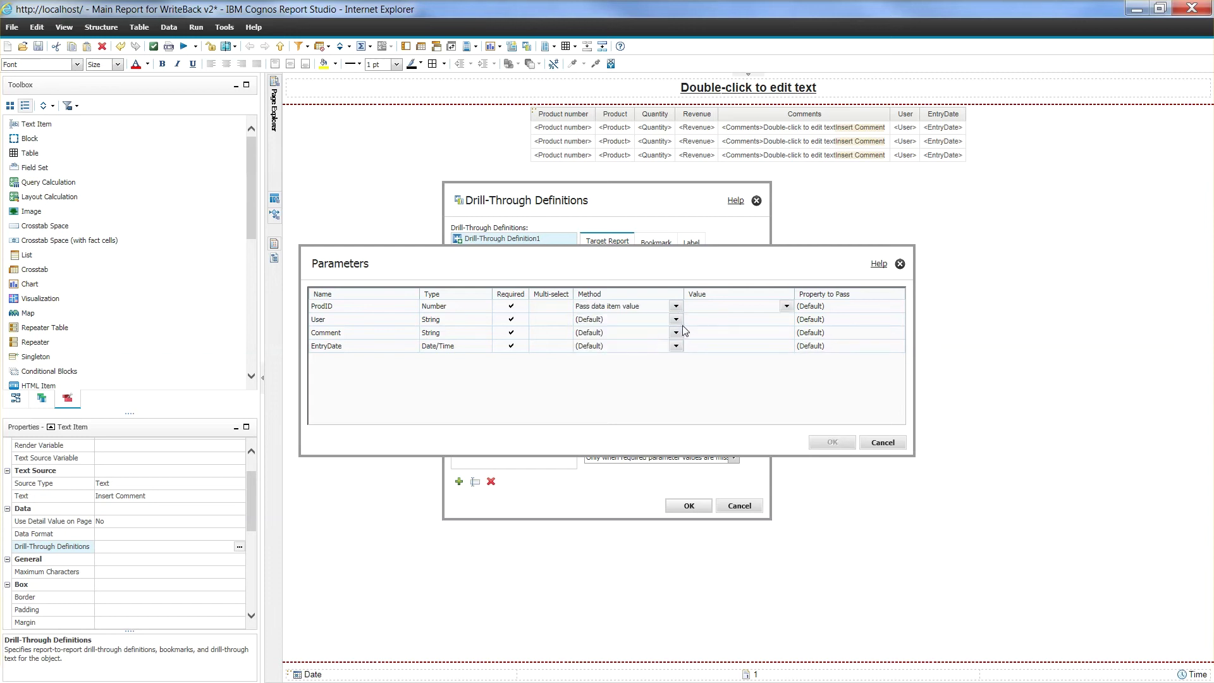
click(675, 319)
click(676, 346)
click(652, 377)
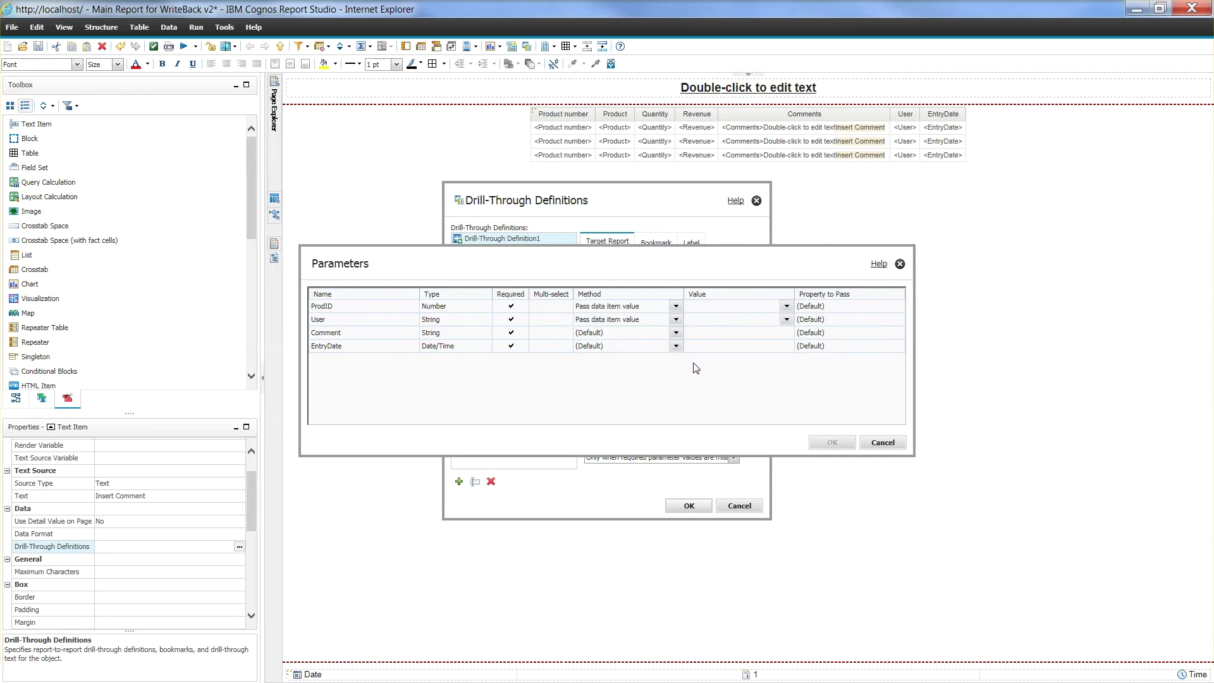
Step: Map Product number to ProdID, Modified by to User, and Modified Date to EntryDate
click(786, 306)
click(724, 318)
click(785, 320)
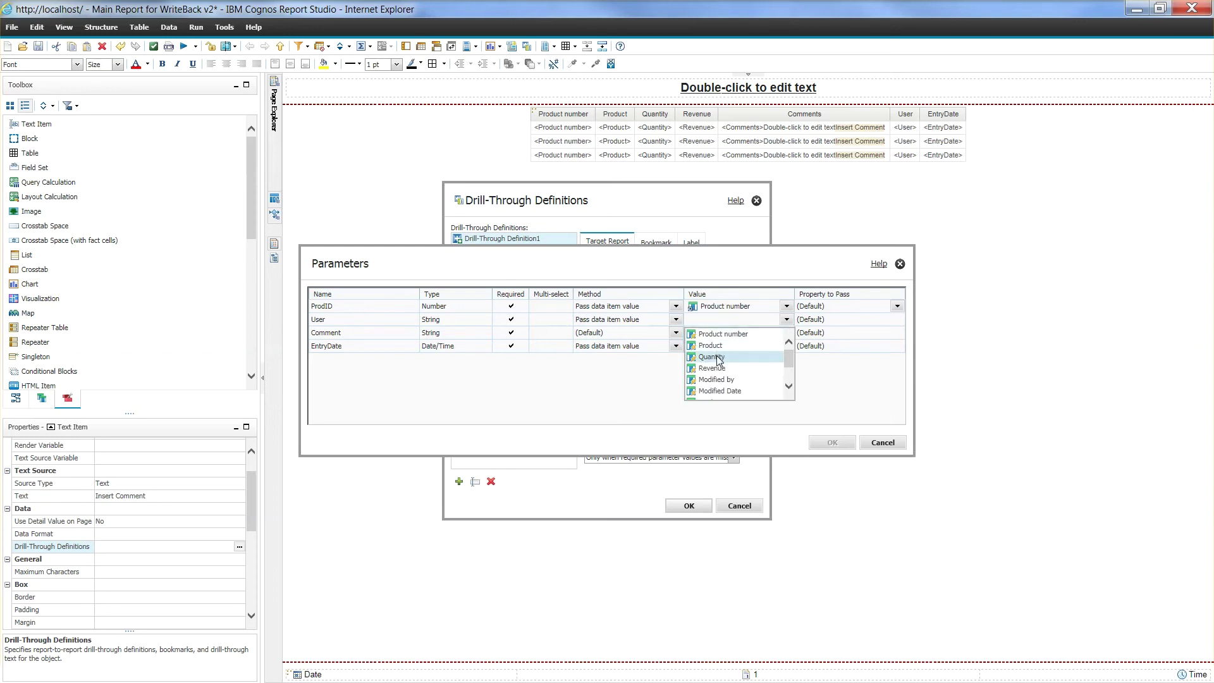
click(716, 380)
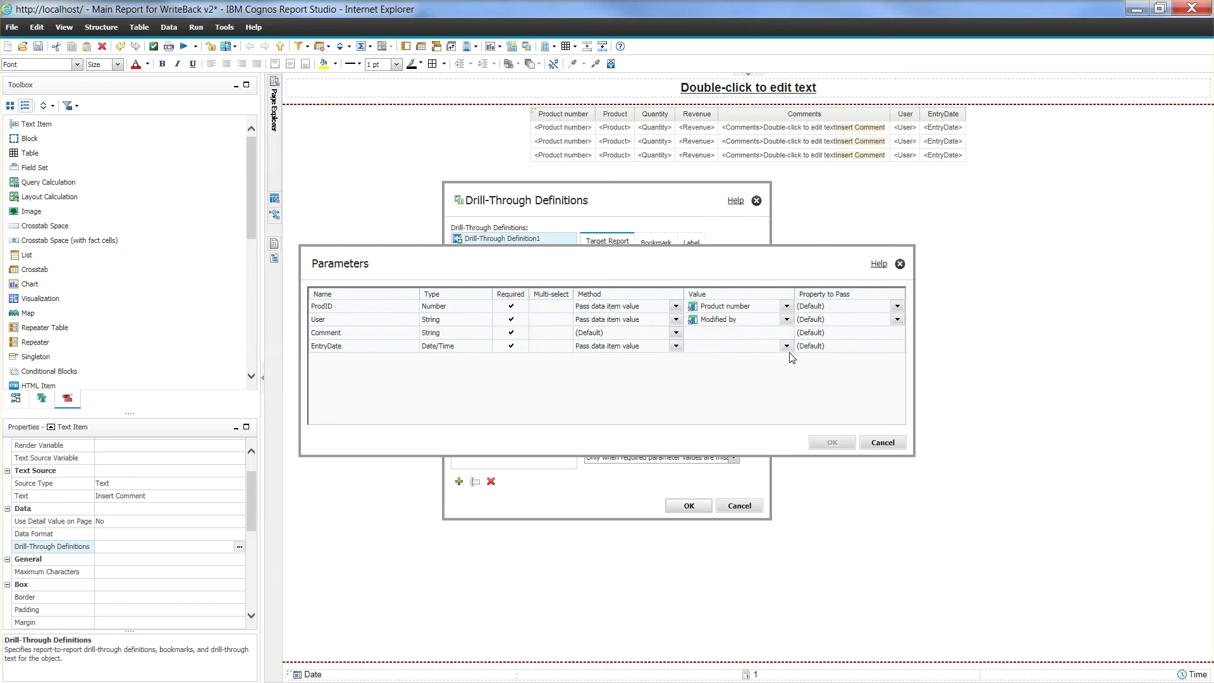
click(786, 346)
click(740, 417)
click(832, 442)
click(688, 506)
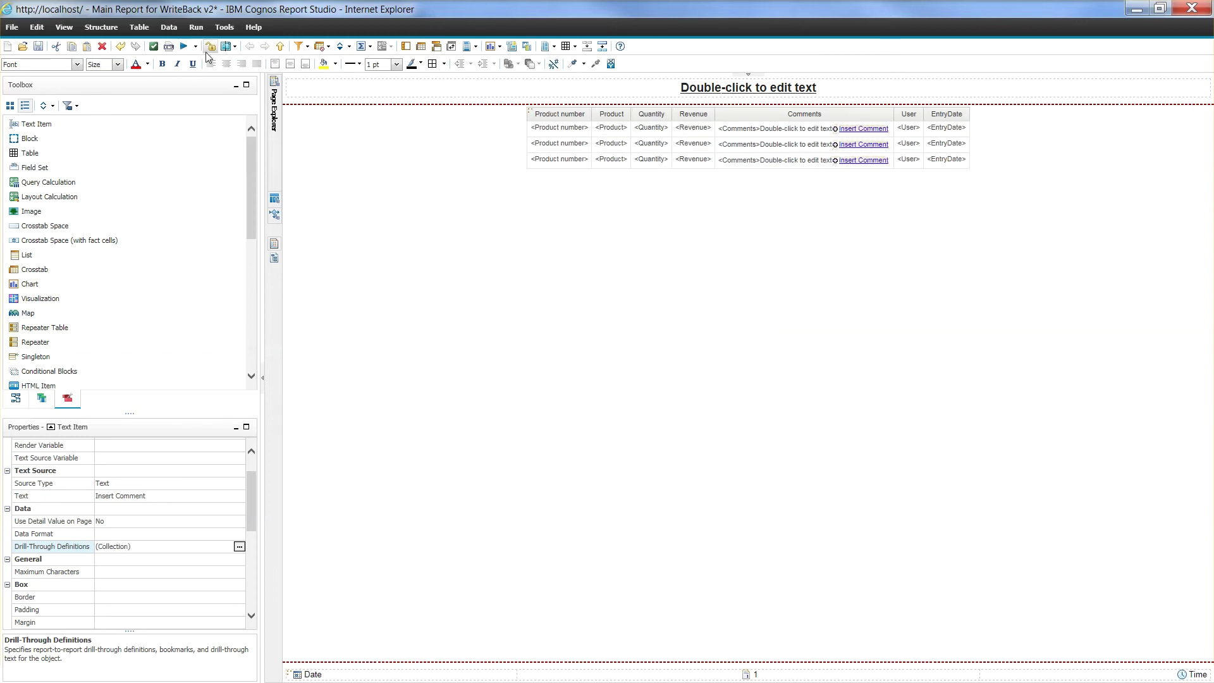
Step: Save the report, clear the placeholder text from the Comments cells, and run it
click(39, 47)
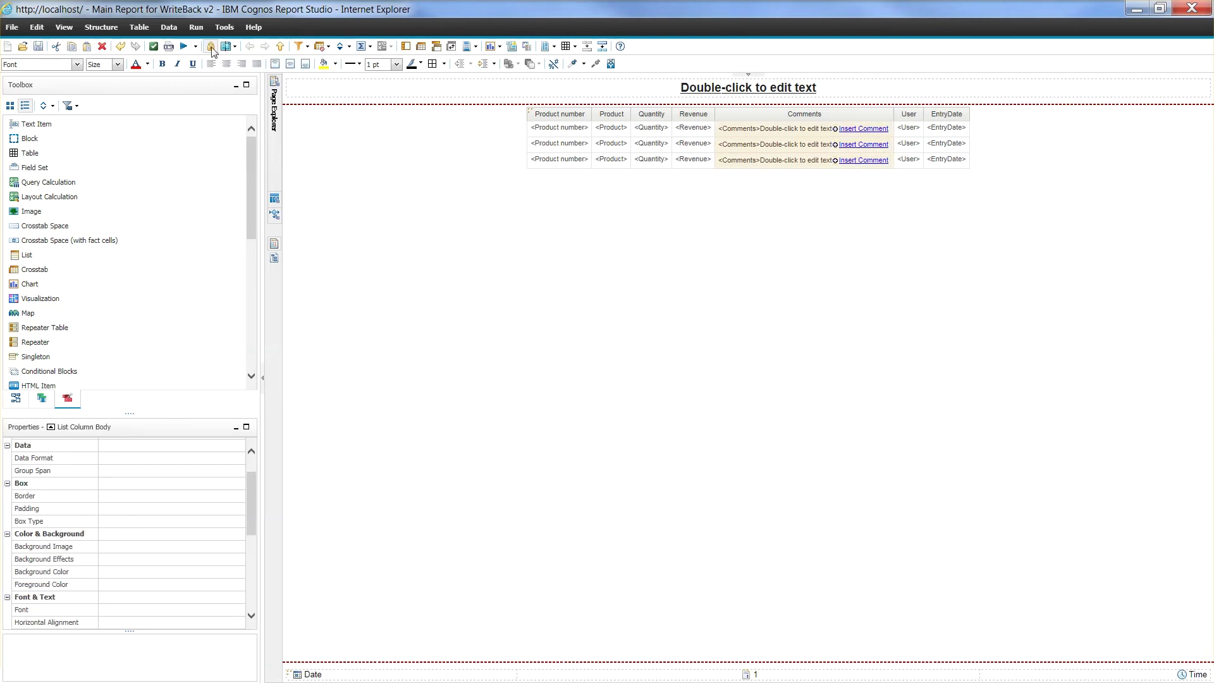
double_click(788, 128)
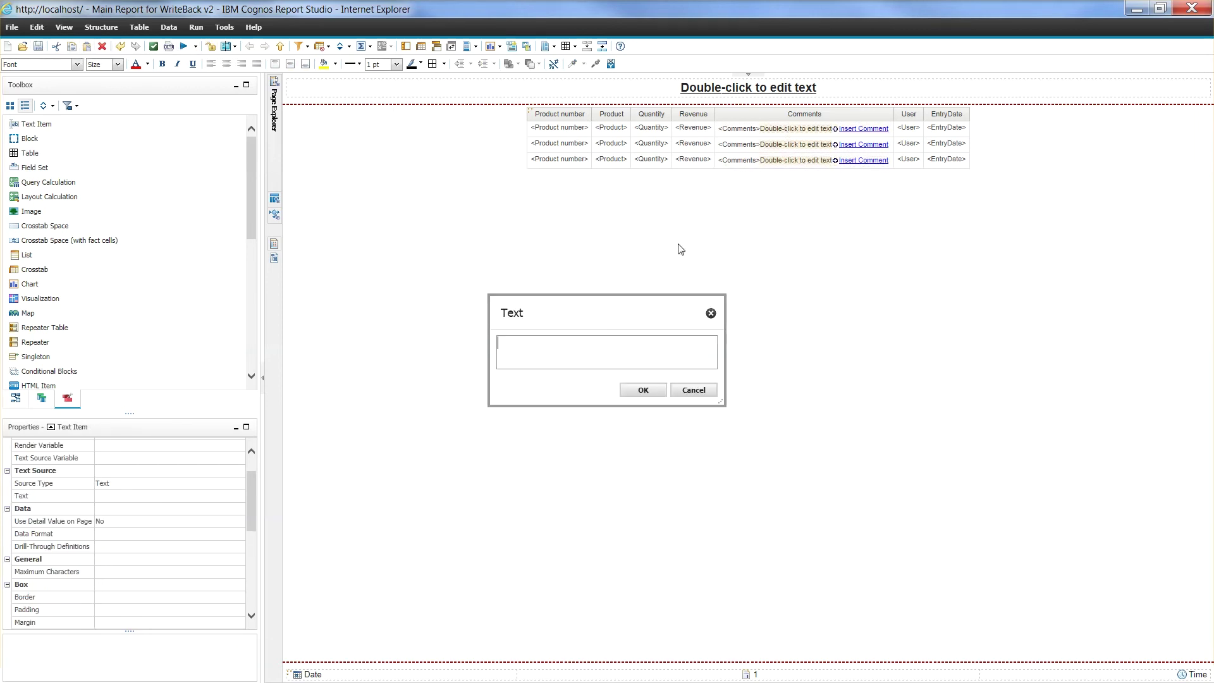
click(644, 391)
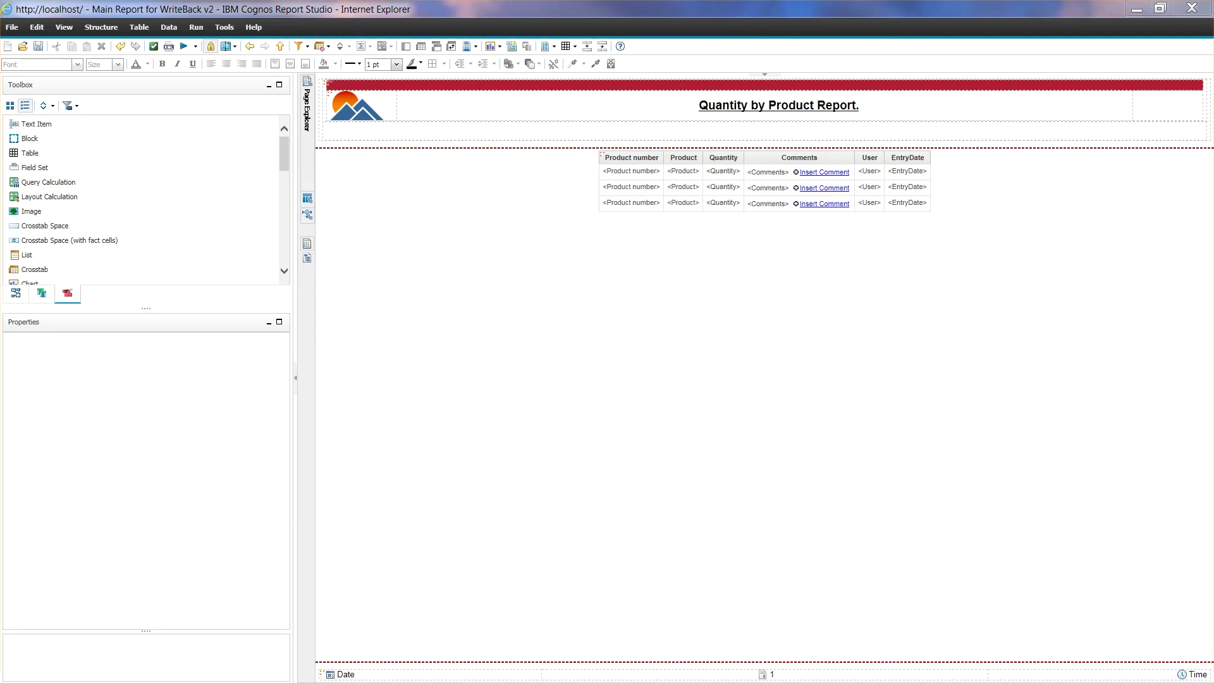
click(183, 46)
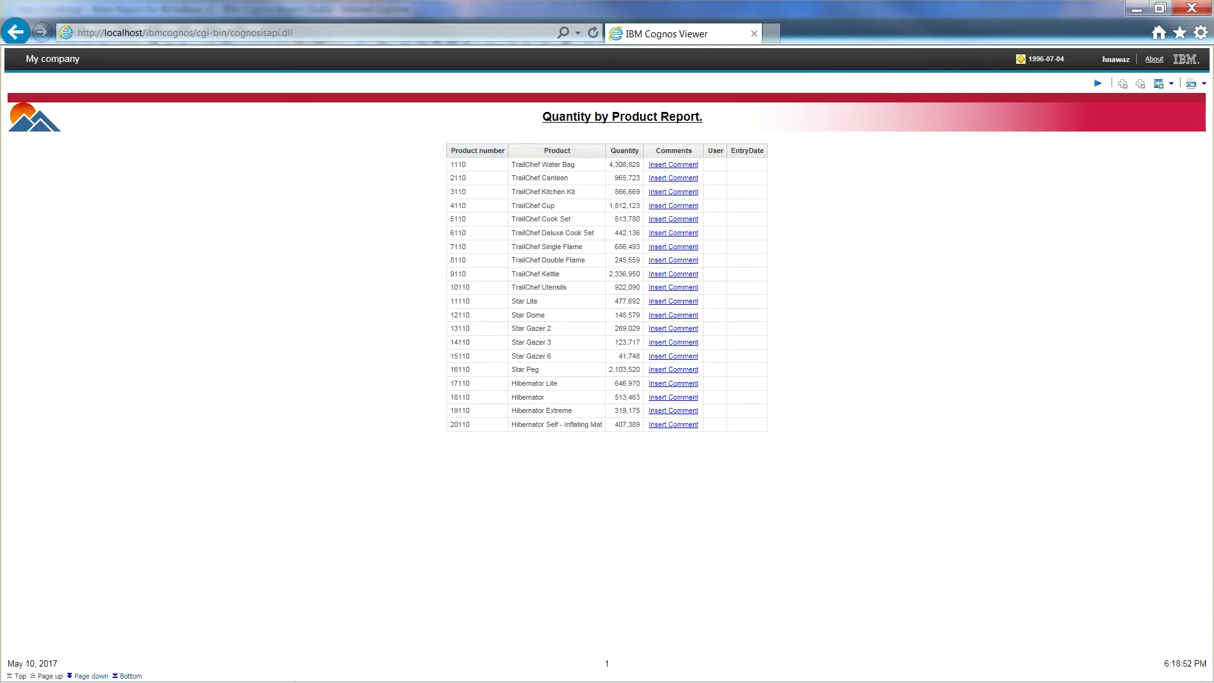
Step: Submit the comment 'First comment for productID 1110' for product 1110
click(674, 328)
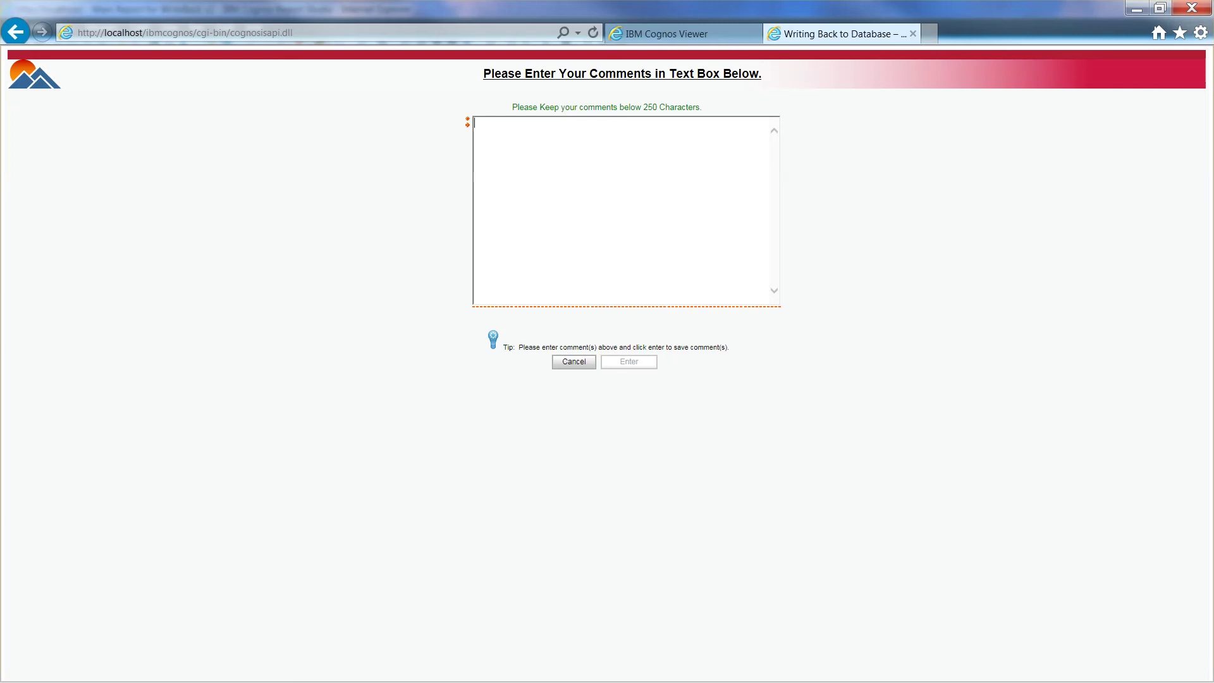
text(First comment for productID 1110)
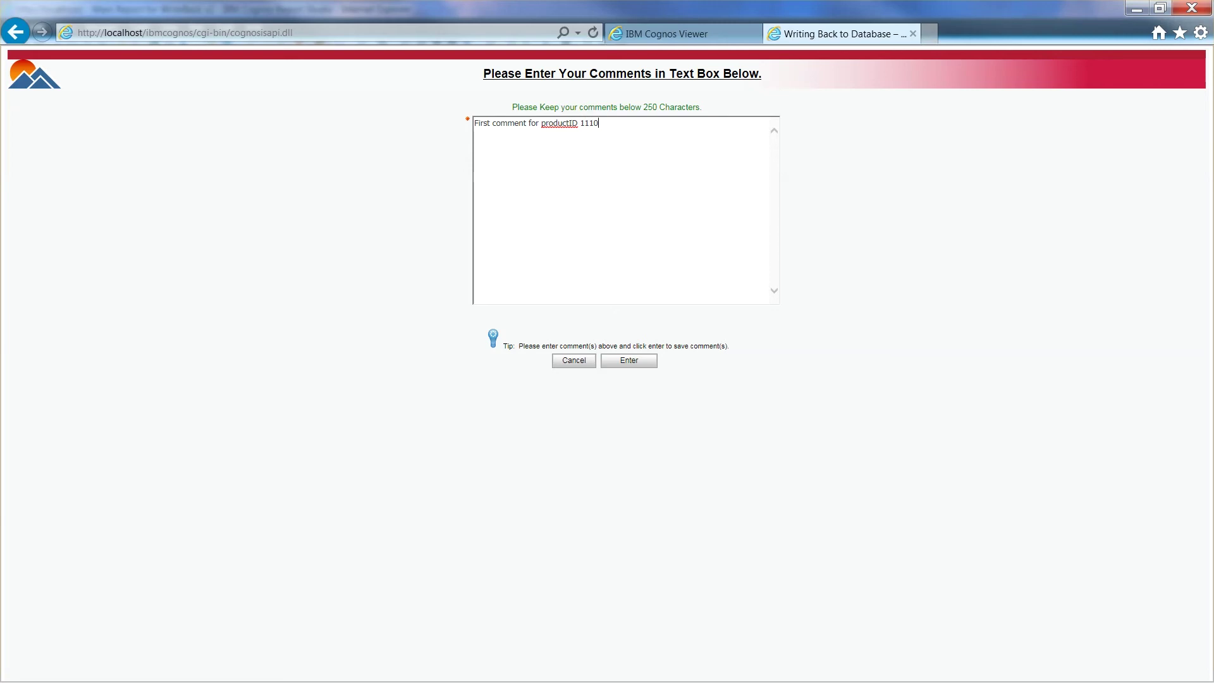
click(629, 360)
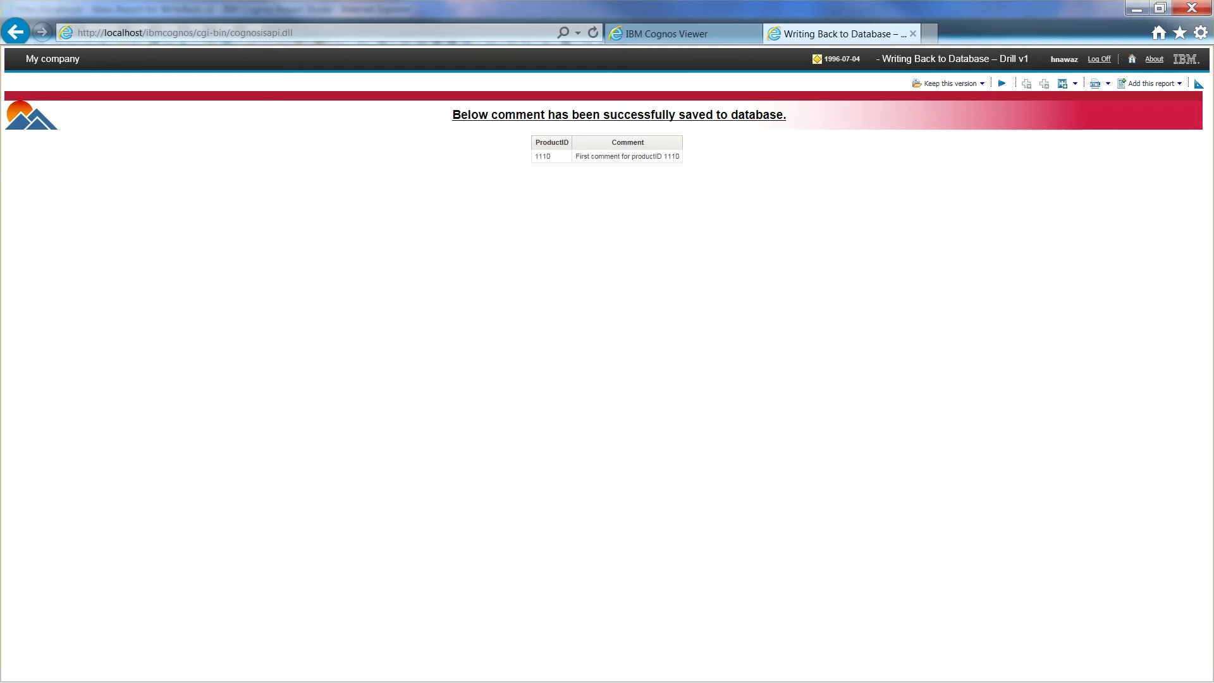
Step: Reload the report, submit 'Second comment for ProductID 1110', then rerun the comment-table query in SSMS
key(ctrl+Tab)
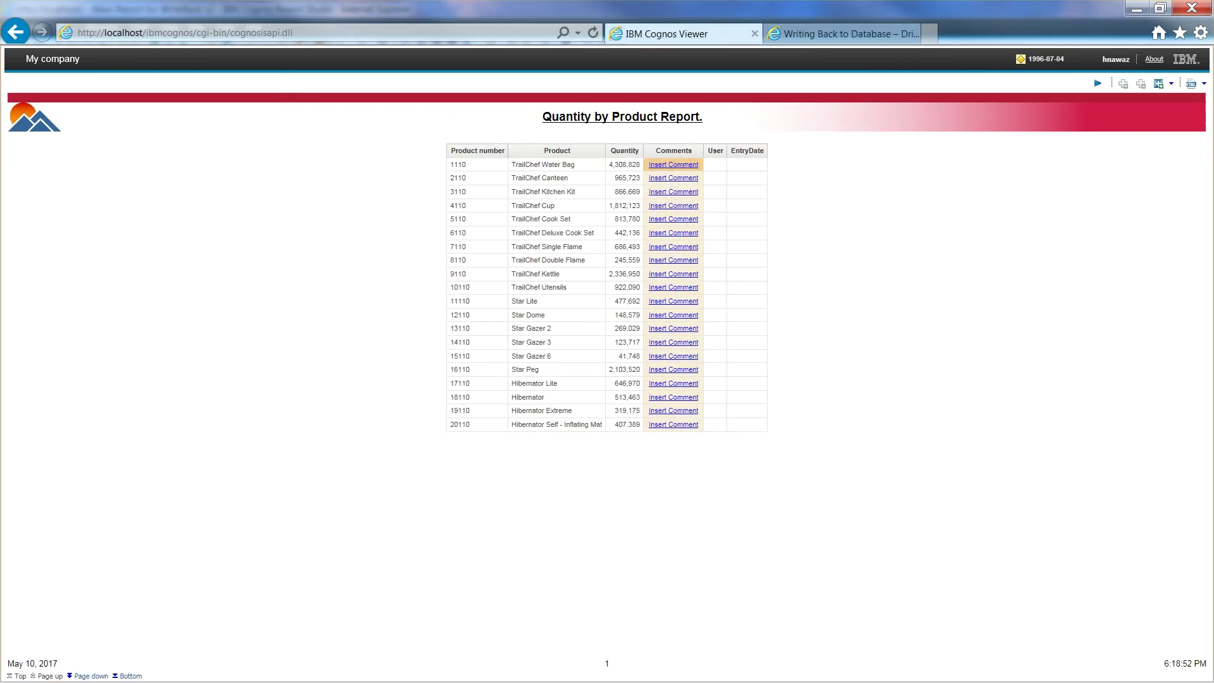
key(F5)
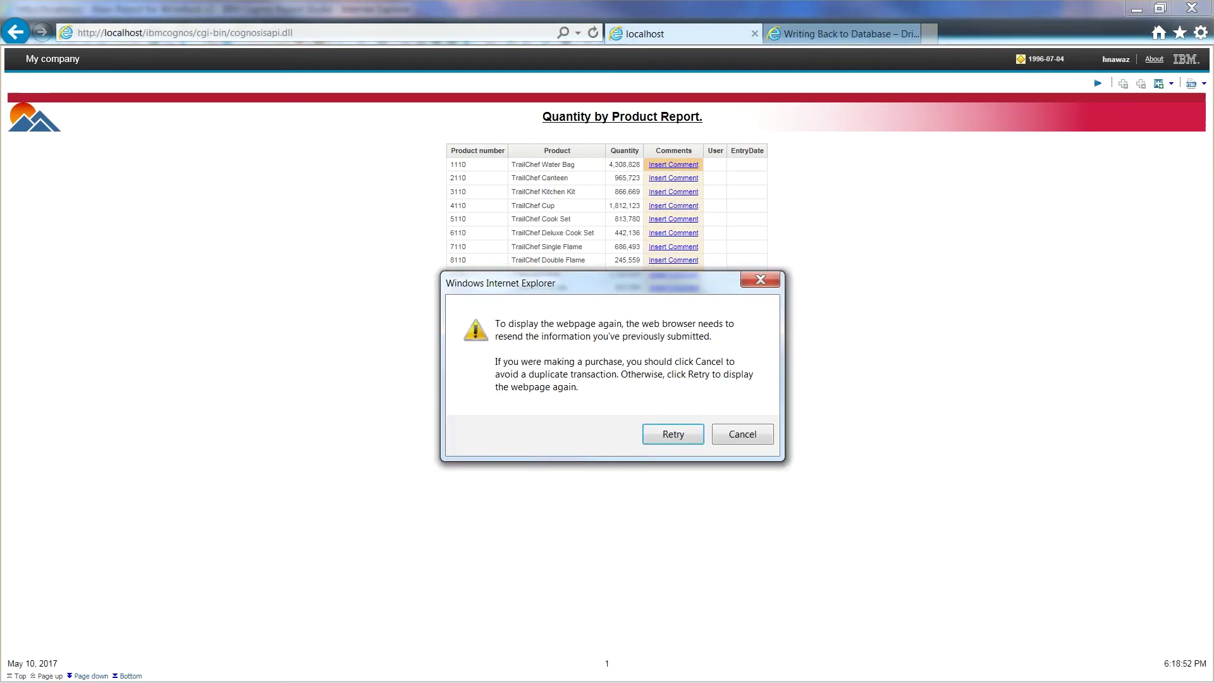
key(Return)
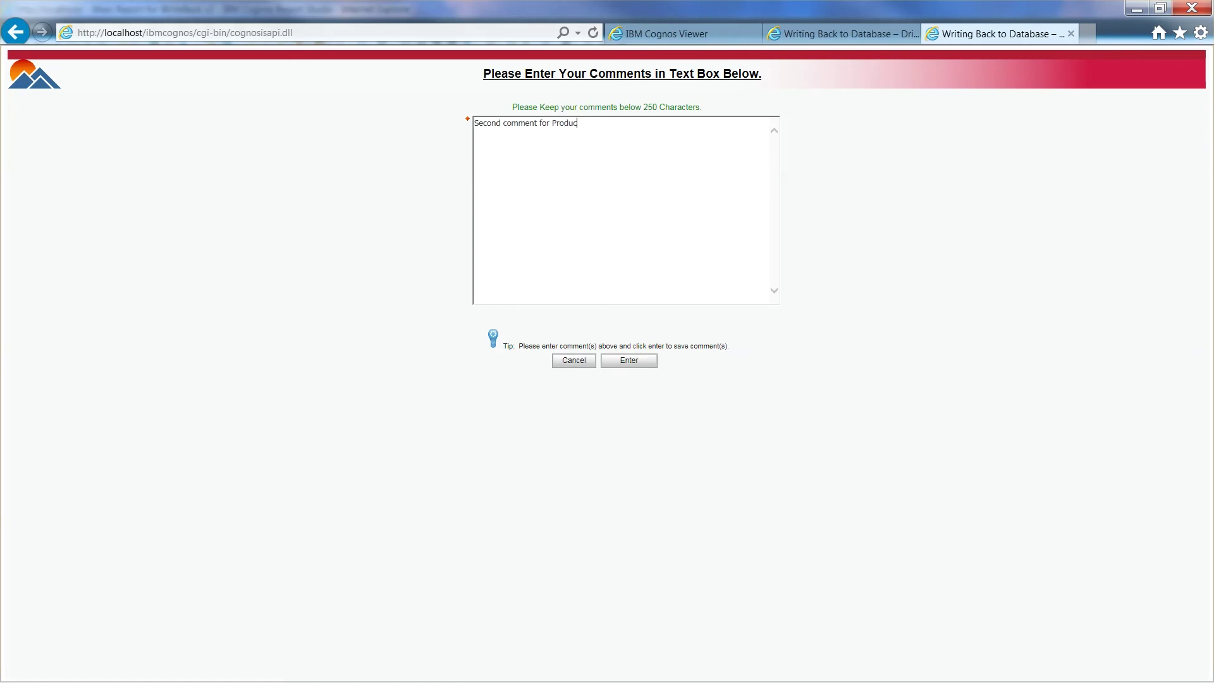
text(ctID 1110)
click(629, 360)
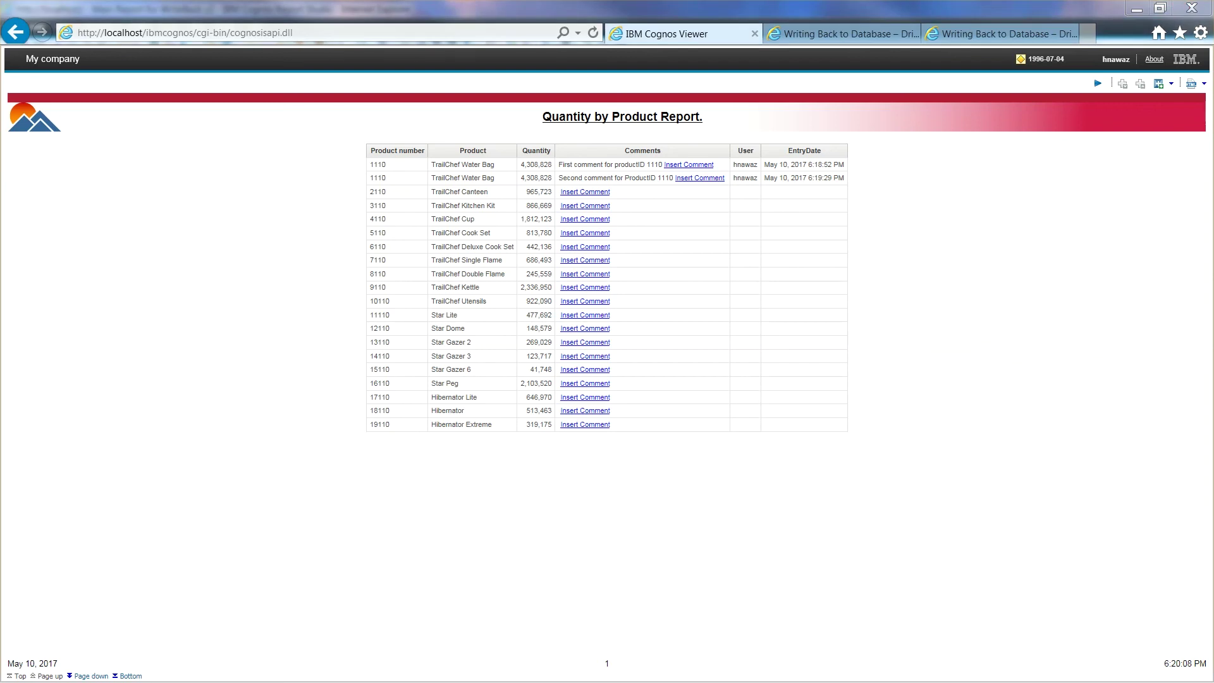
key(alt+Tab)
key(F5)
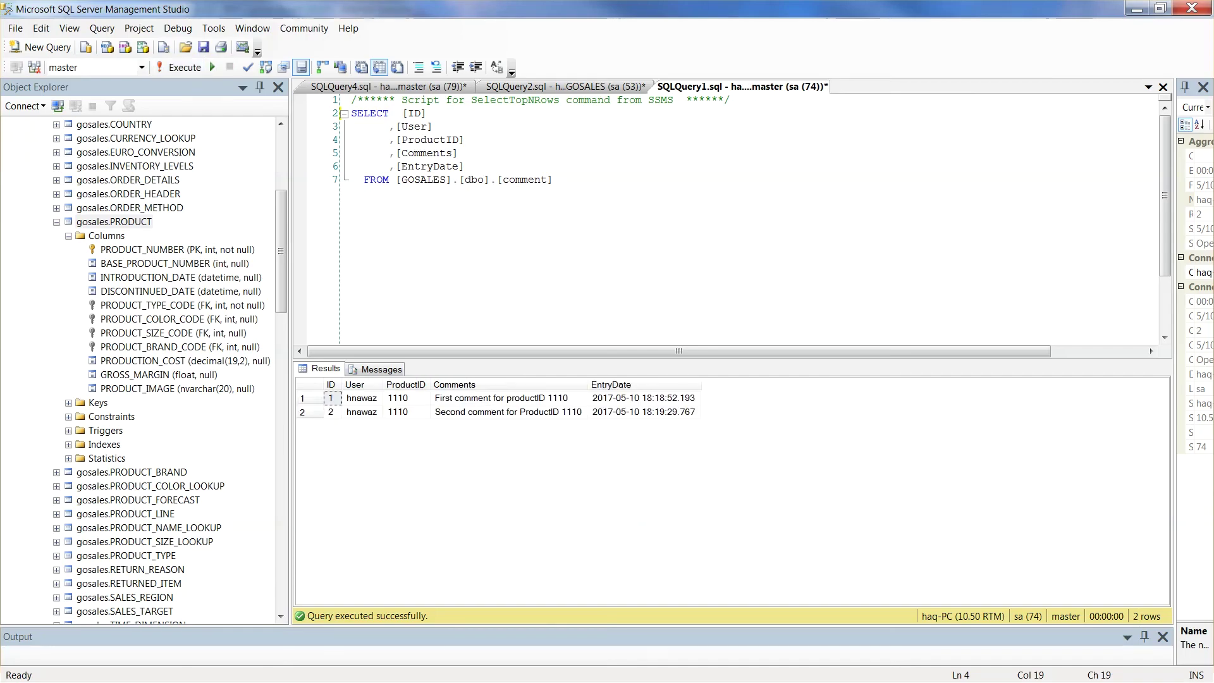
Step: Widen the Comments column in the query results grid
drag(589, 385, 614, 385)
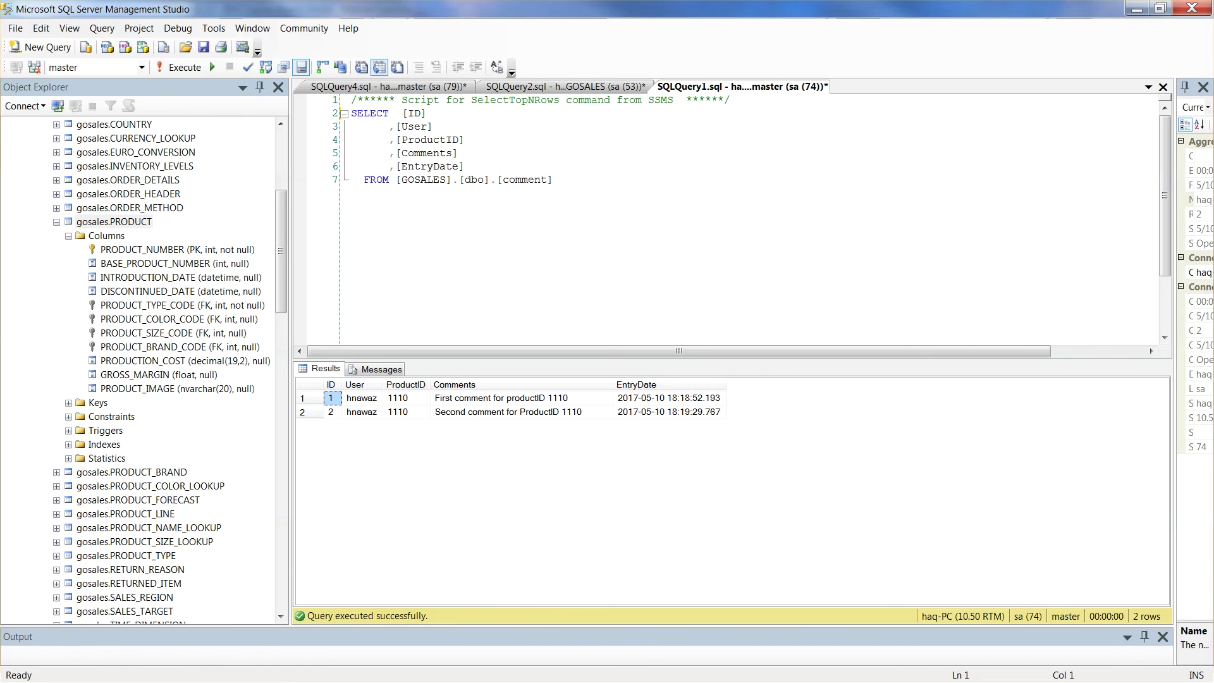
Step: Undo the stray paste in SQLQuery2.sql and execute the ALTER PROCEDURE script for InsertComment
click(506, 87)
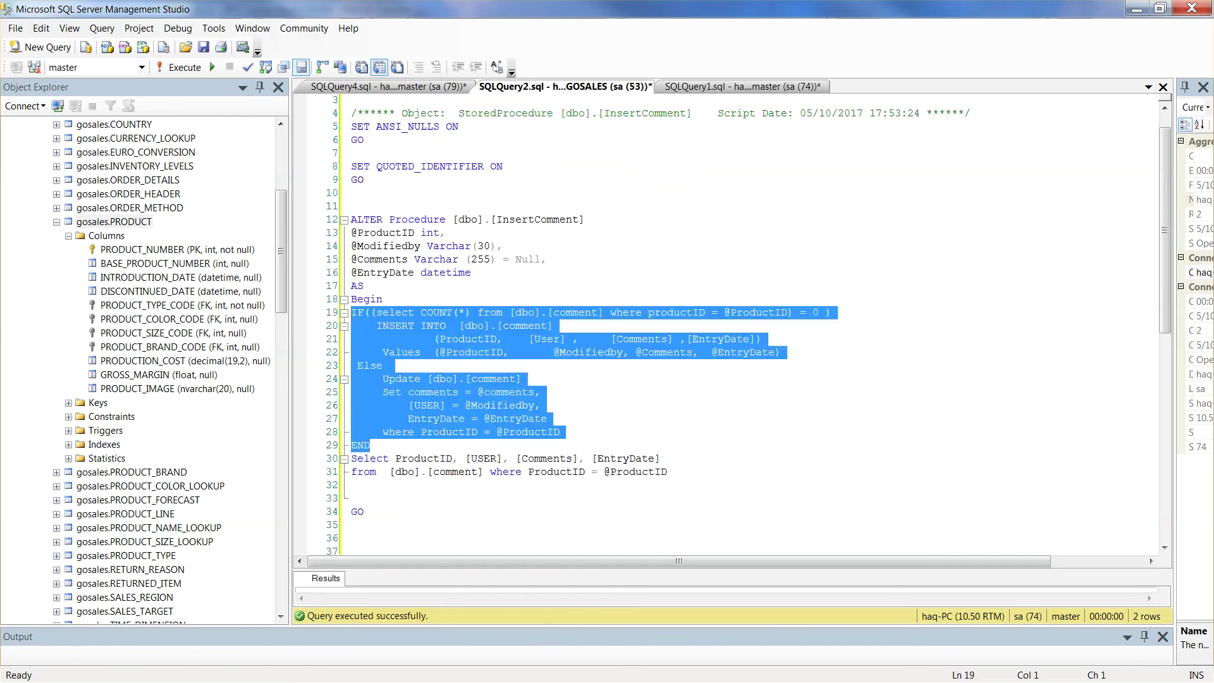
click(352, 205)
text(ALTER Procedure [dbo].[InsertComment])
scroll(727, 316, down, 2)
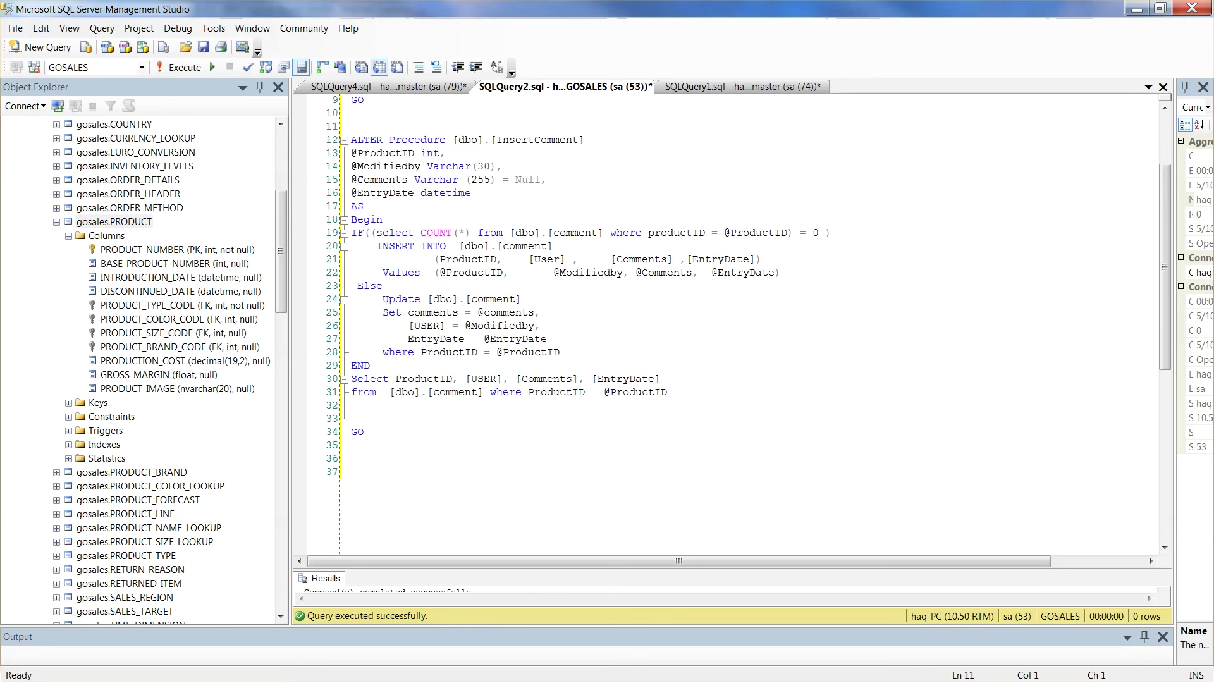
key(ctrl+z)
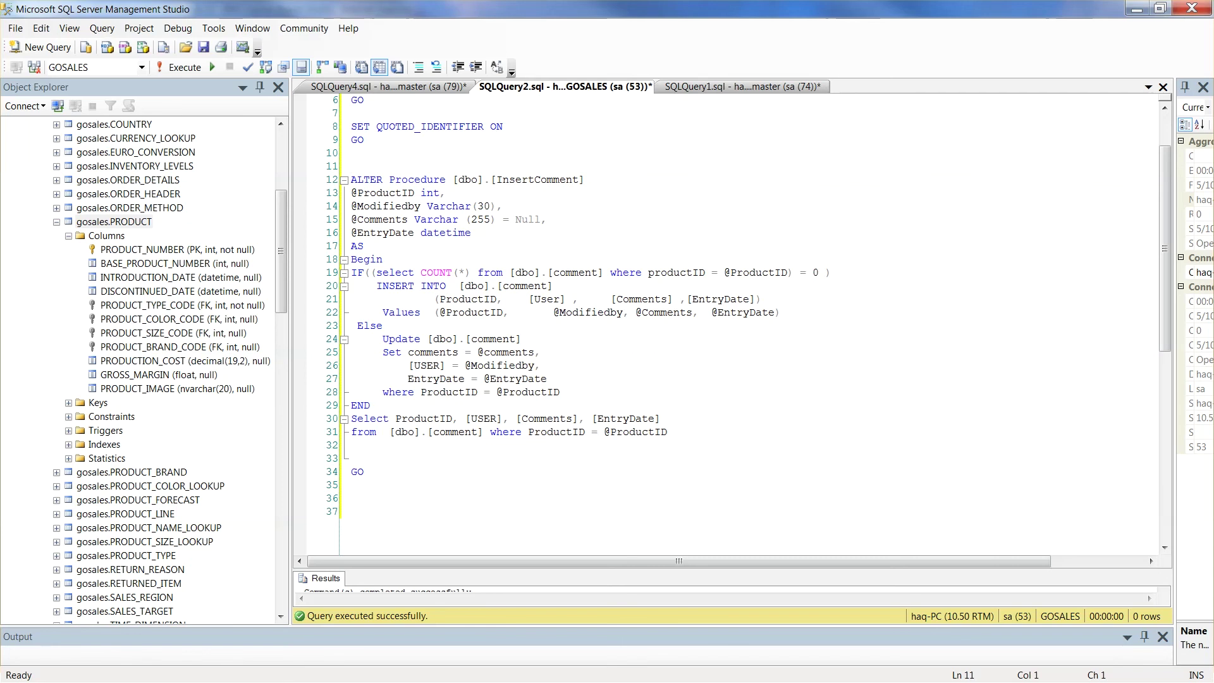
click(570, 392)
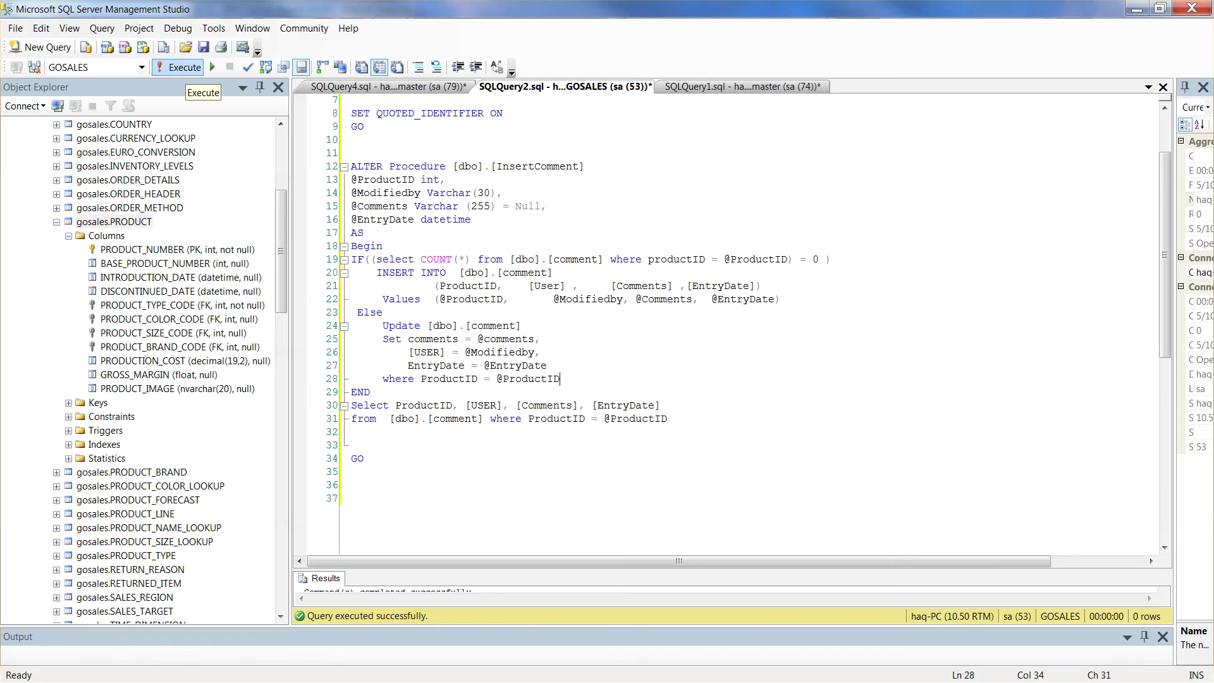
click(180, 67)
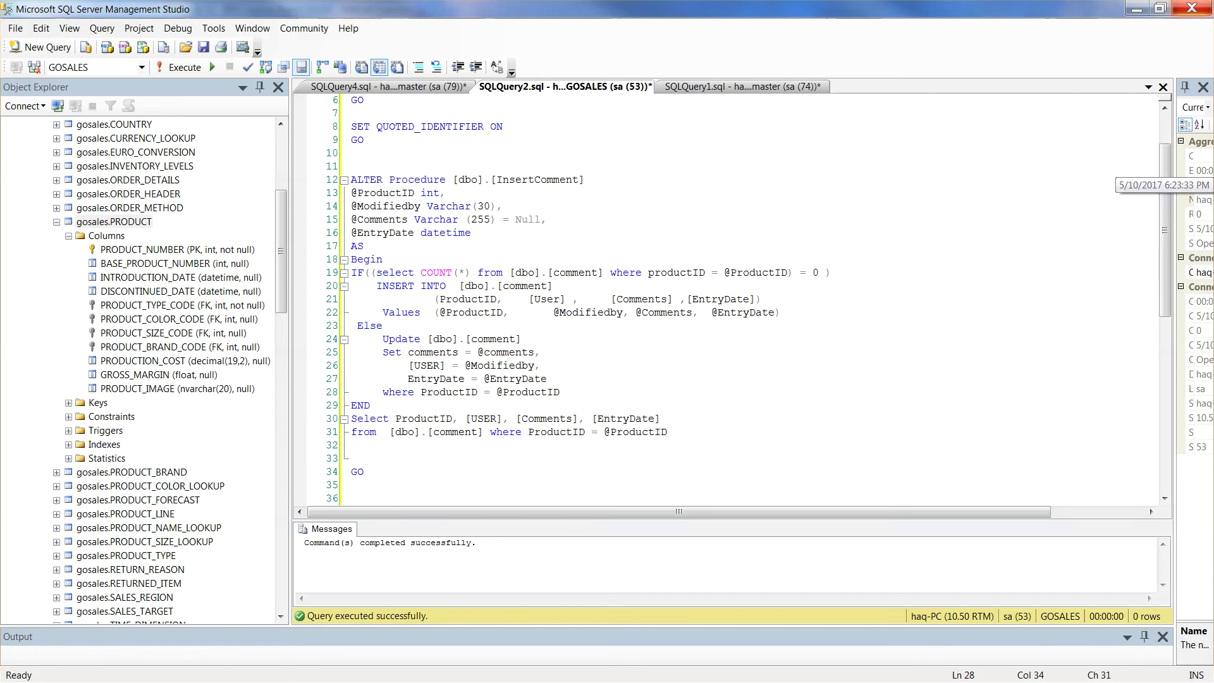
Step: Run the report, submit a first comment for product 1110, and refresh the view
key(ctrl+Tab)
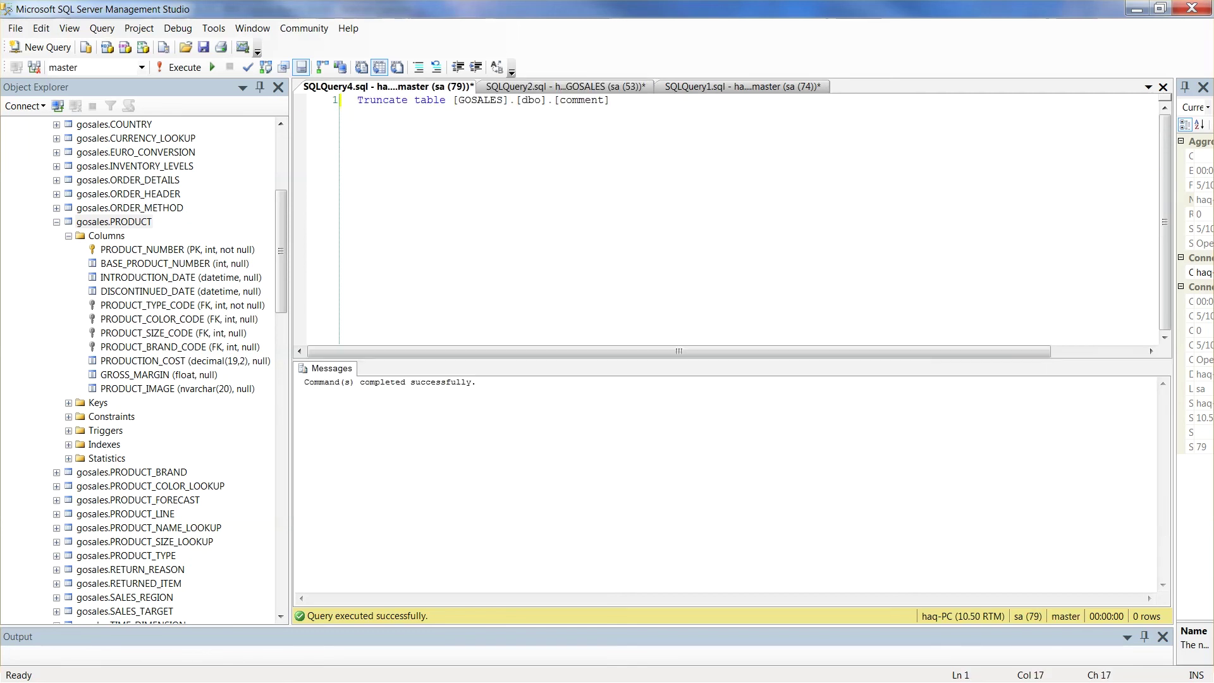
key(alt+Tab)
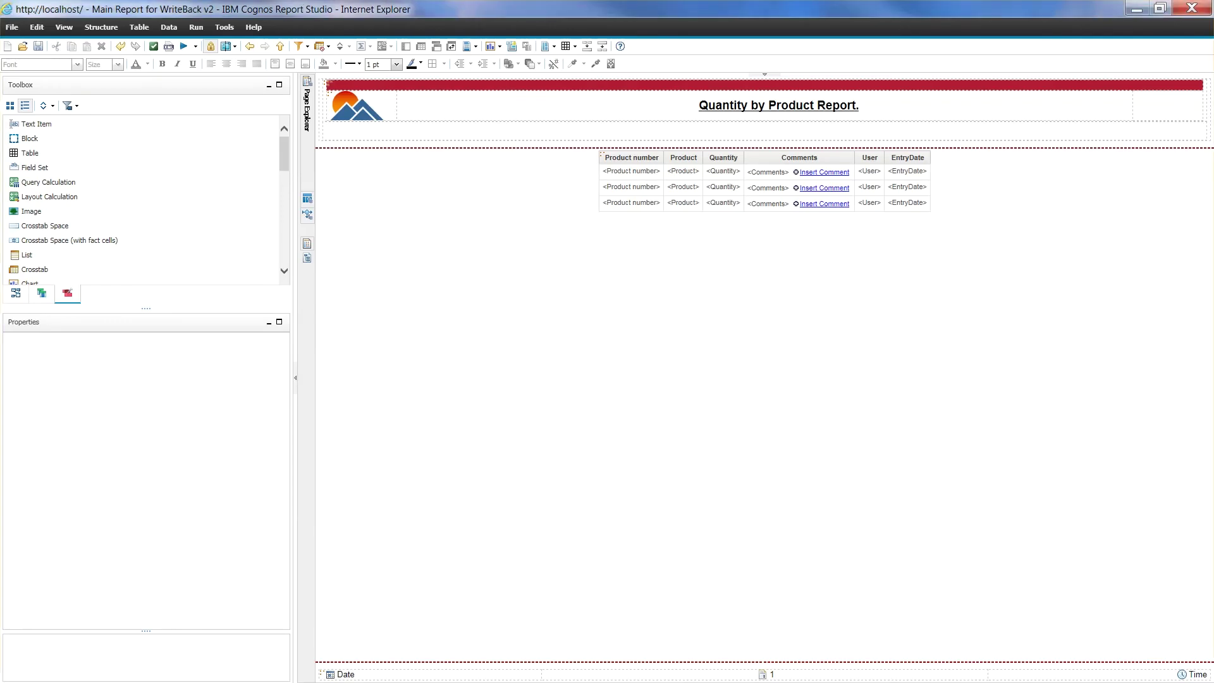
key(ctrl+r)
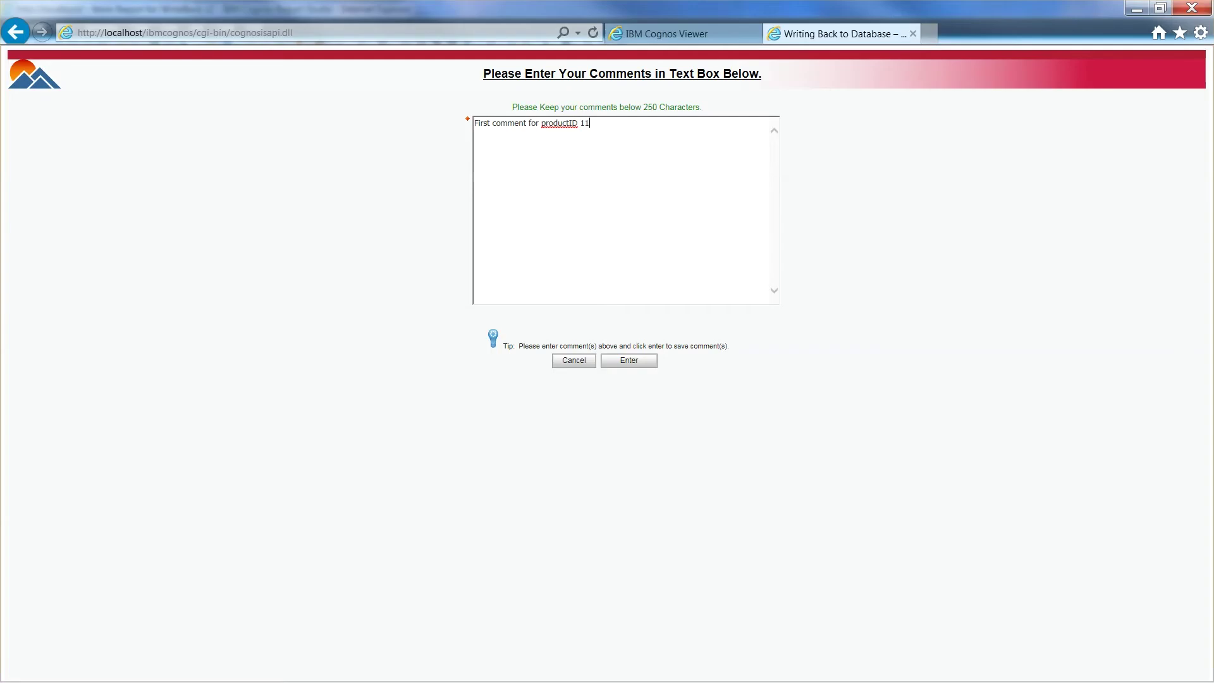
text(10)
click(629, 361)
key(F5)
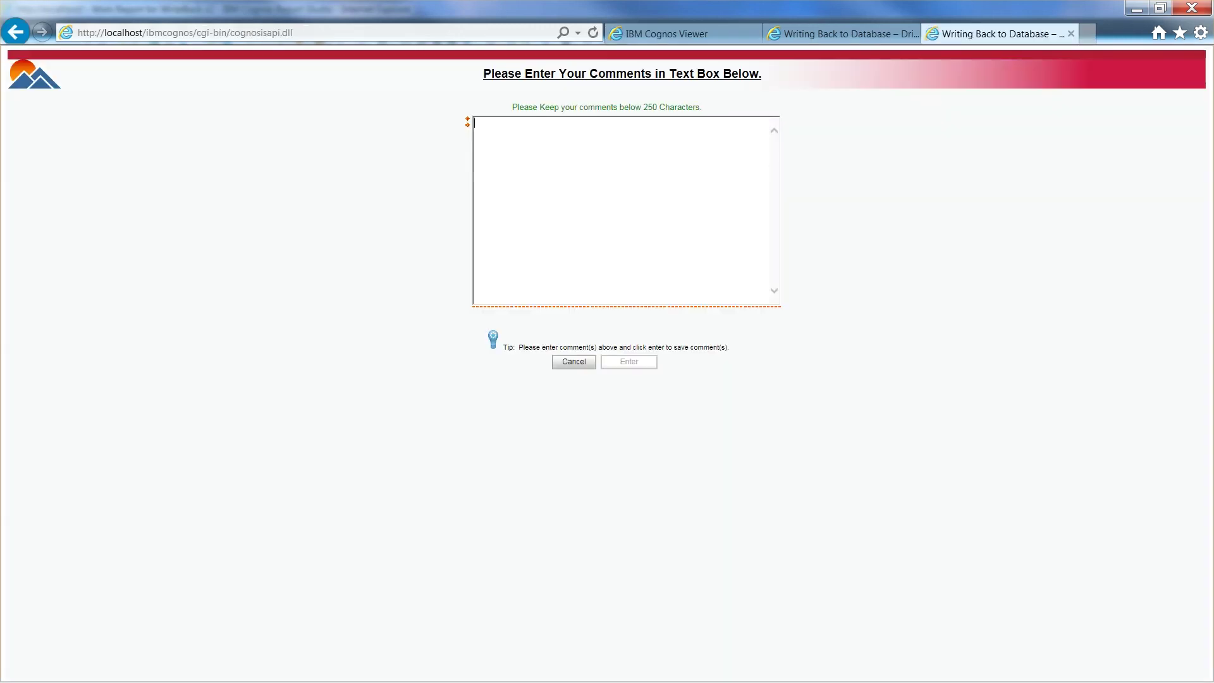
Step: Submit 'second comment for productID 1110' and confirm the resend so the report reloads
text(second comment for productID 1110)
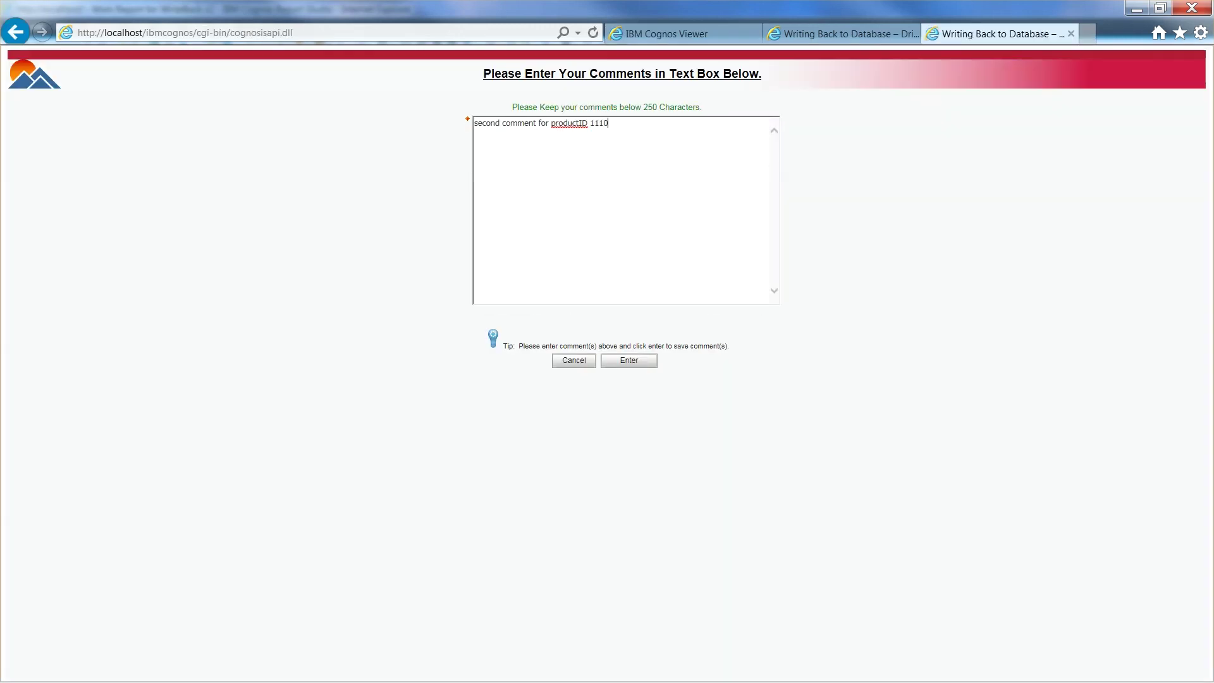
click(629, 361)
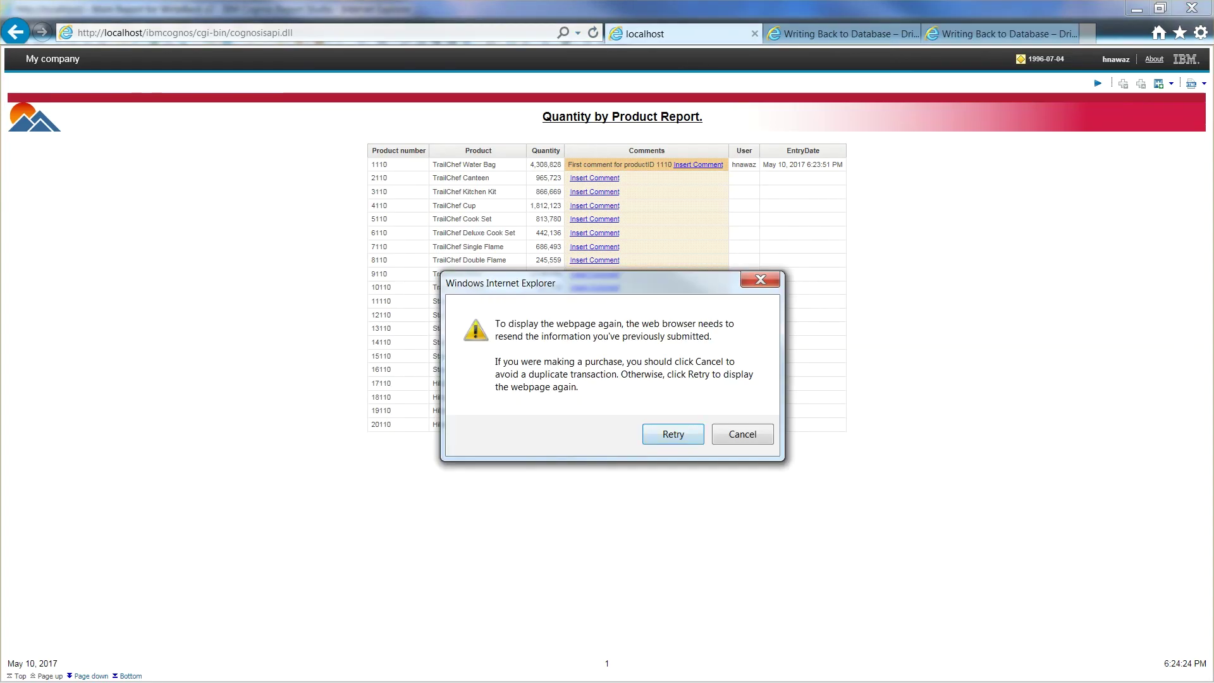
key(Return)
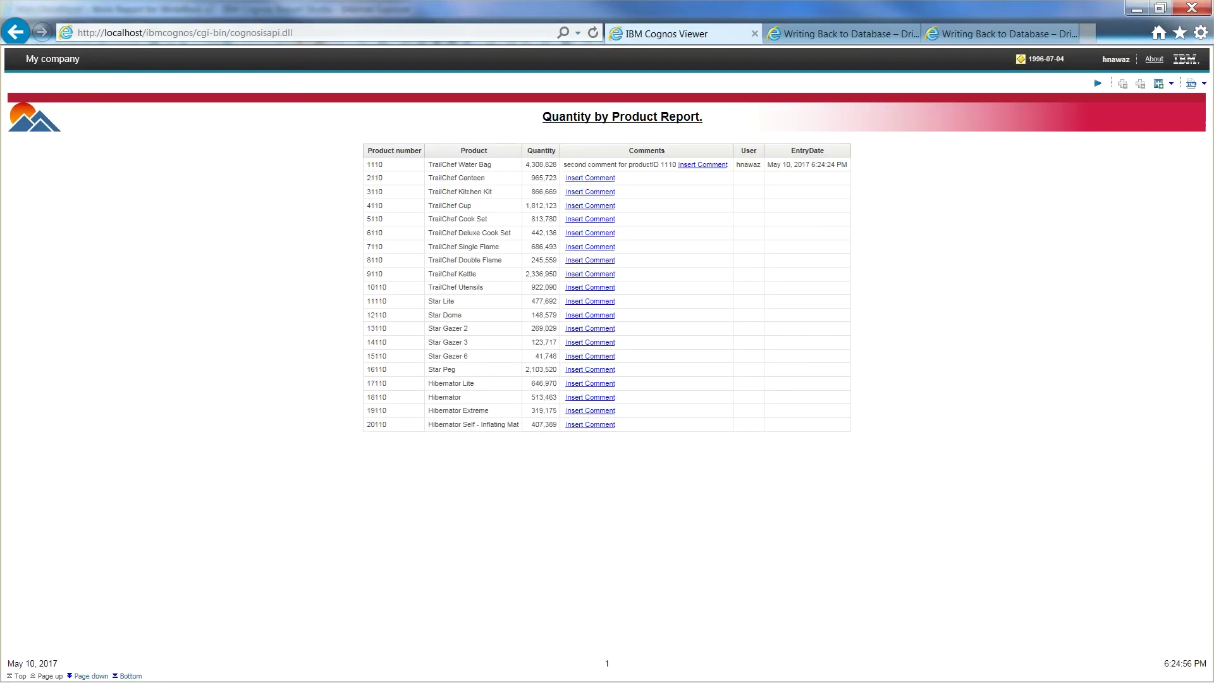